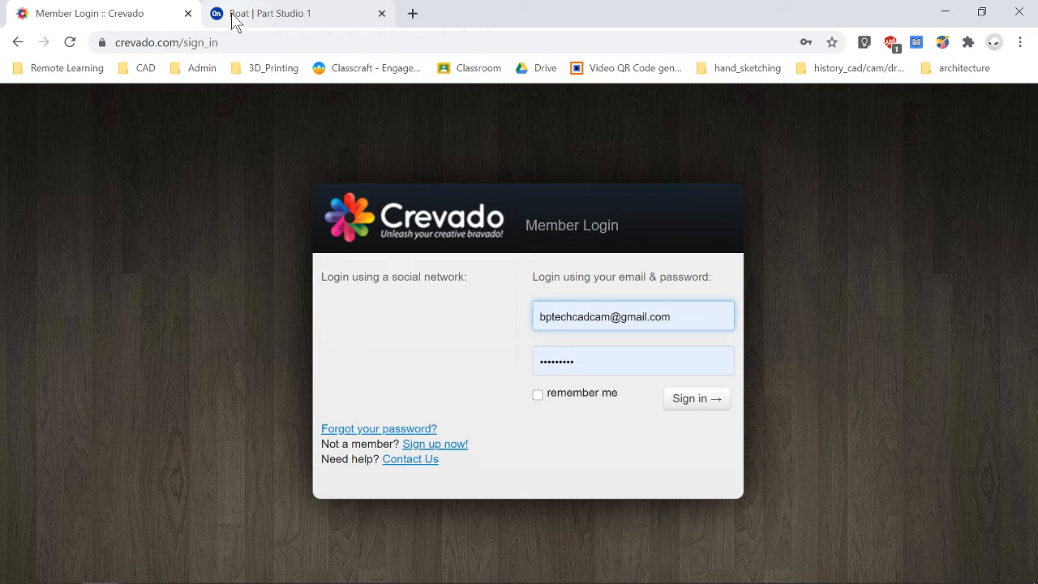
key(Left)
key(Left)
key(Left)
key(Left)
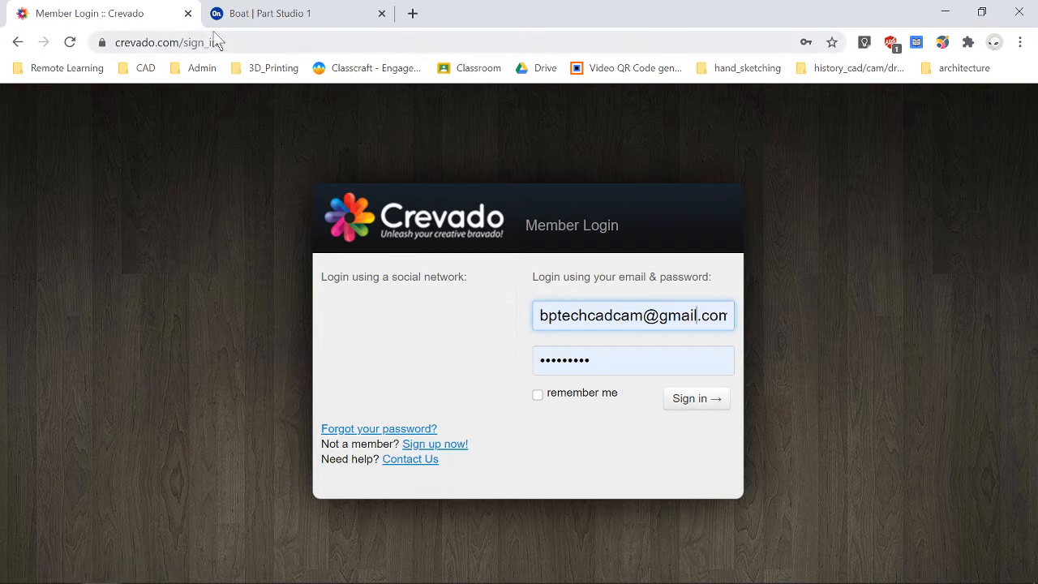
Step: Open the sign-up page for new members, compare the portfolio plans and choose the Free plan
click(459, 445)
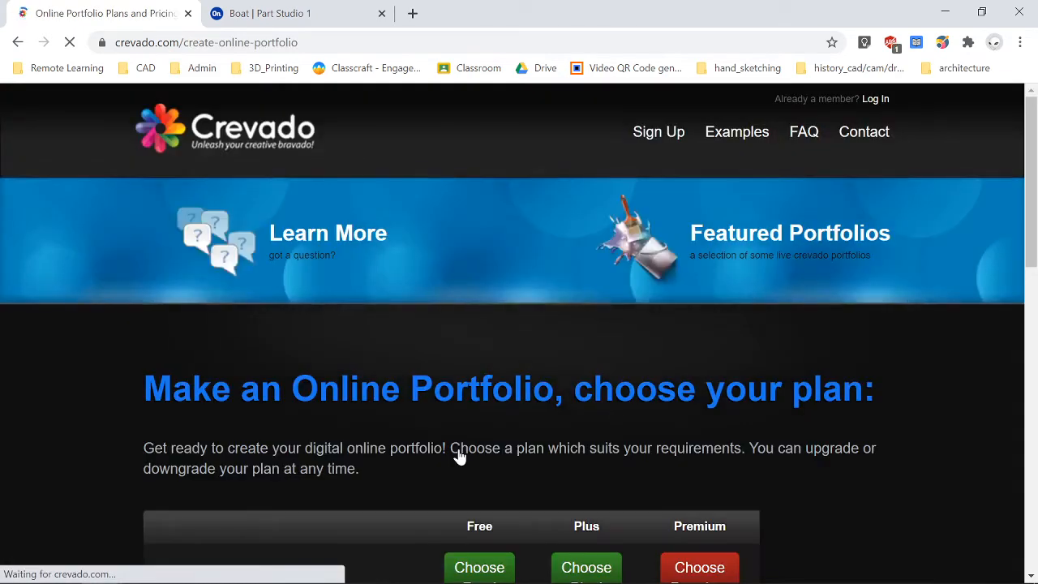
scroll(427, 366, down, 4)
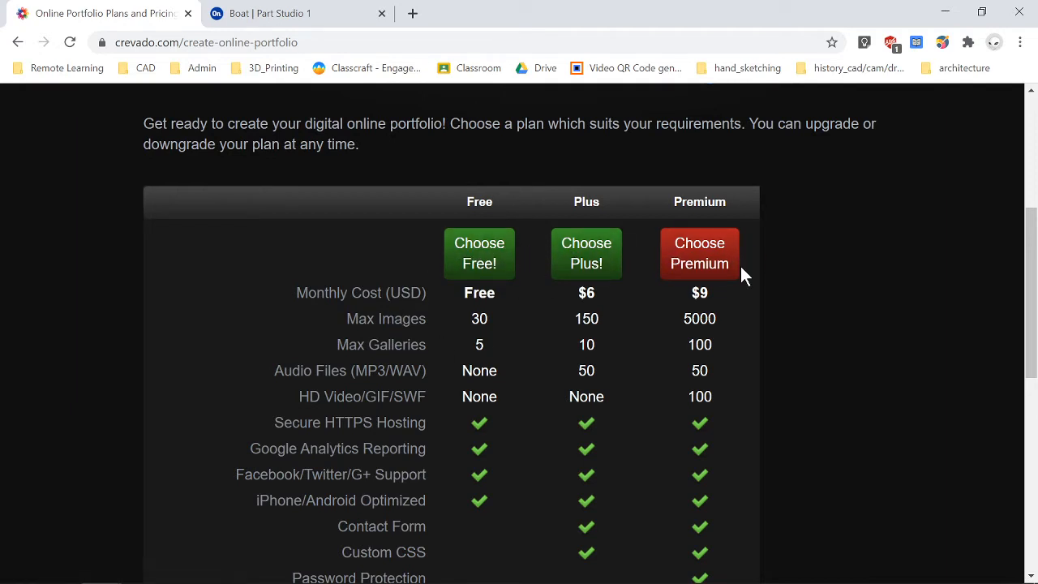
scroll(742, 269, down, 1)
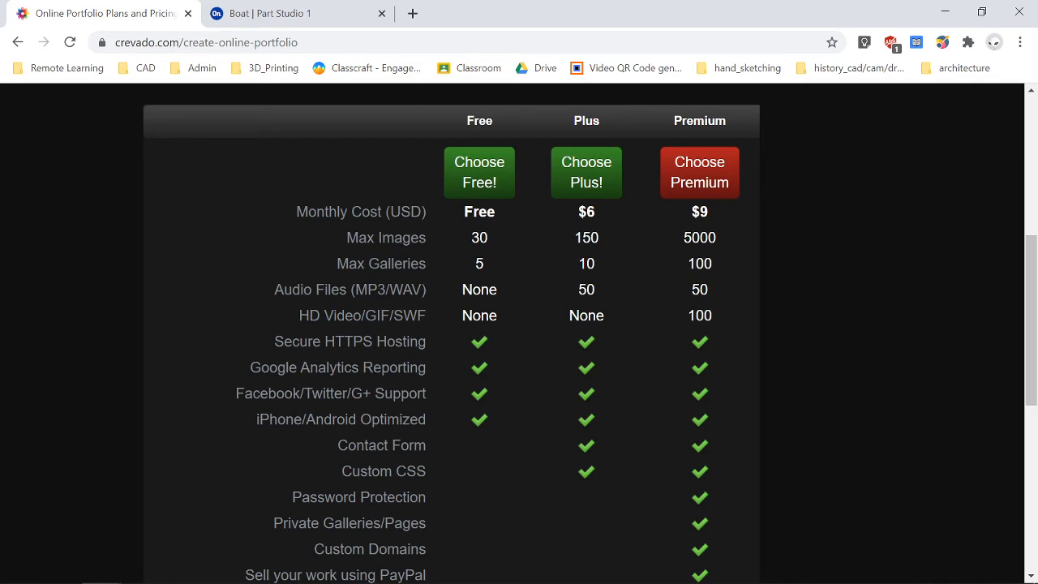
scroll(473, 357, down, 5)
scroll(473, 357, up, 1)
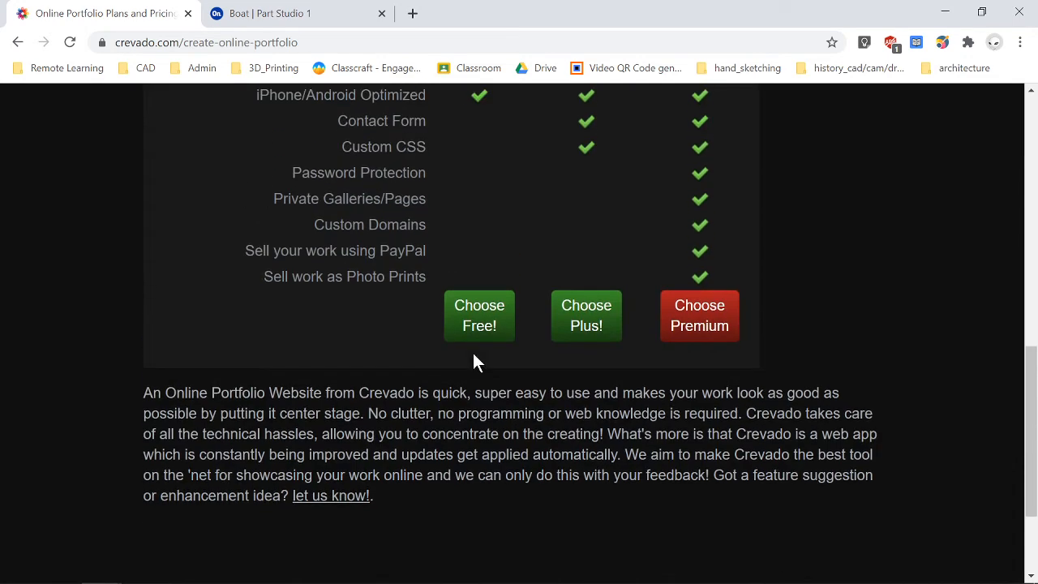
click(489, 319)
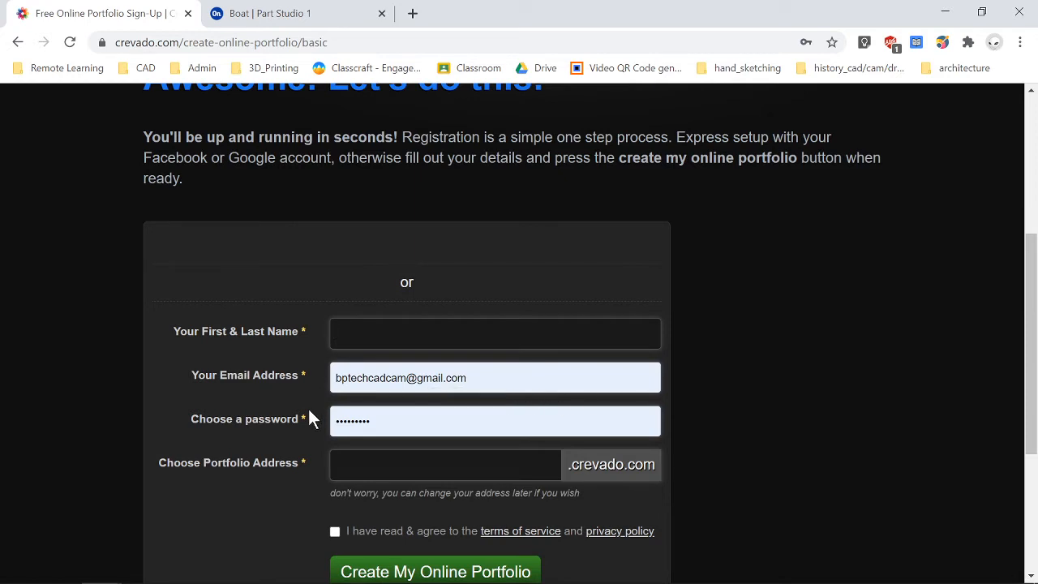
Step: Fill in the sign-up form with the name Cadcam and portfolio address cadcam, and agree to the terms of service
text(CADCAM)
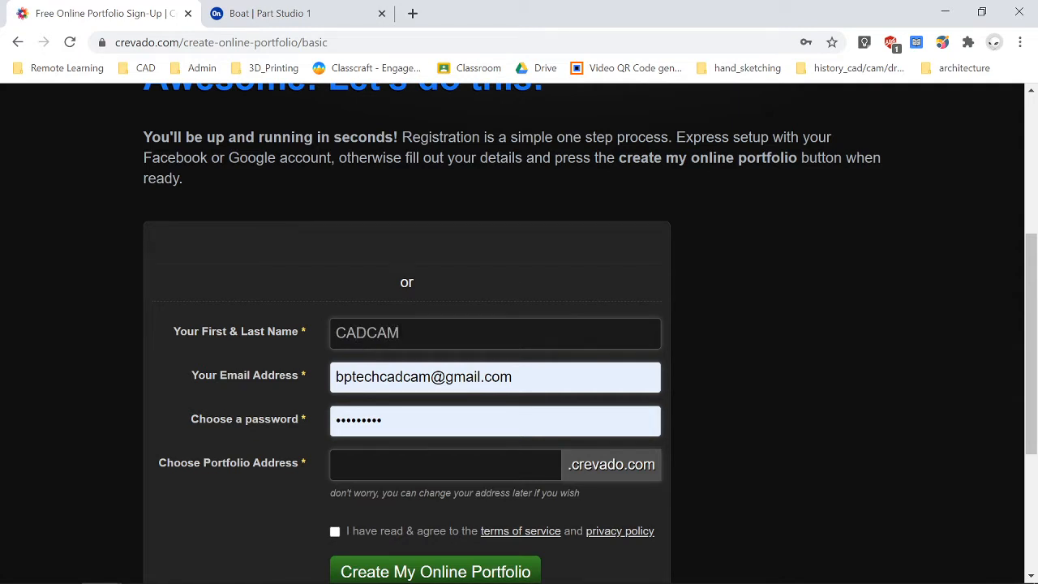
click(519, 464)
key(shift+Left)
key(shift+Left)
key(shift+Left)
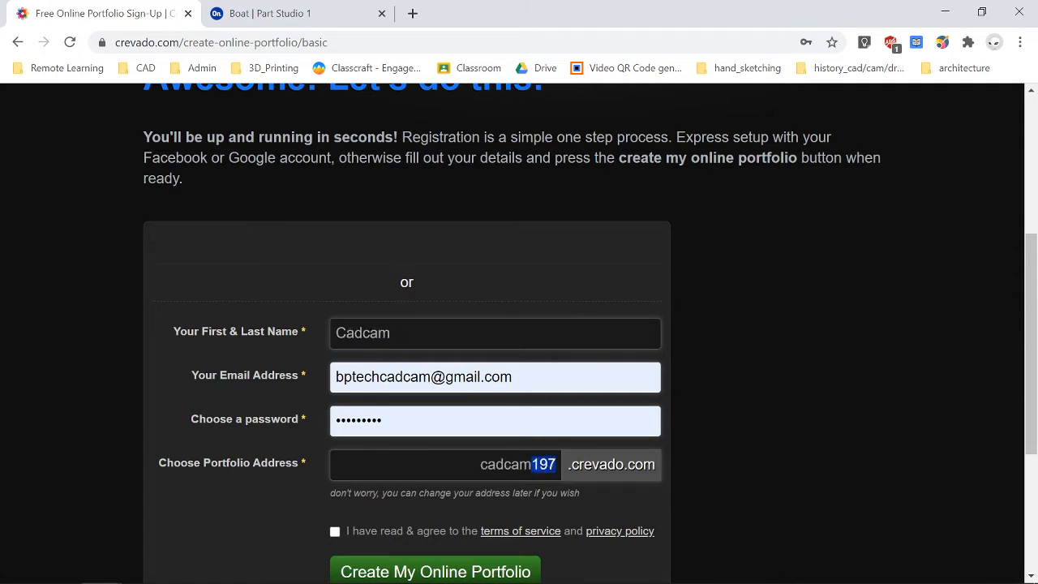
key(BackSpace)
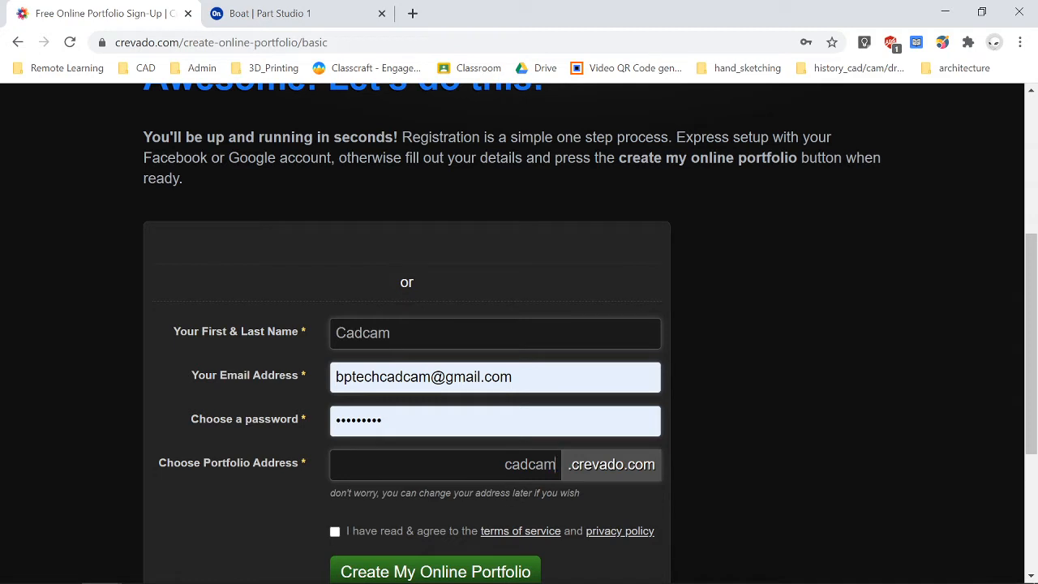
scroll(329, 535, down, 2)
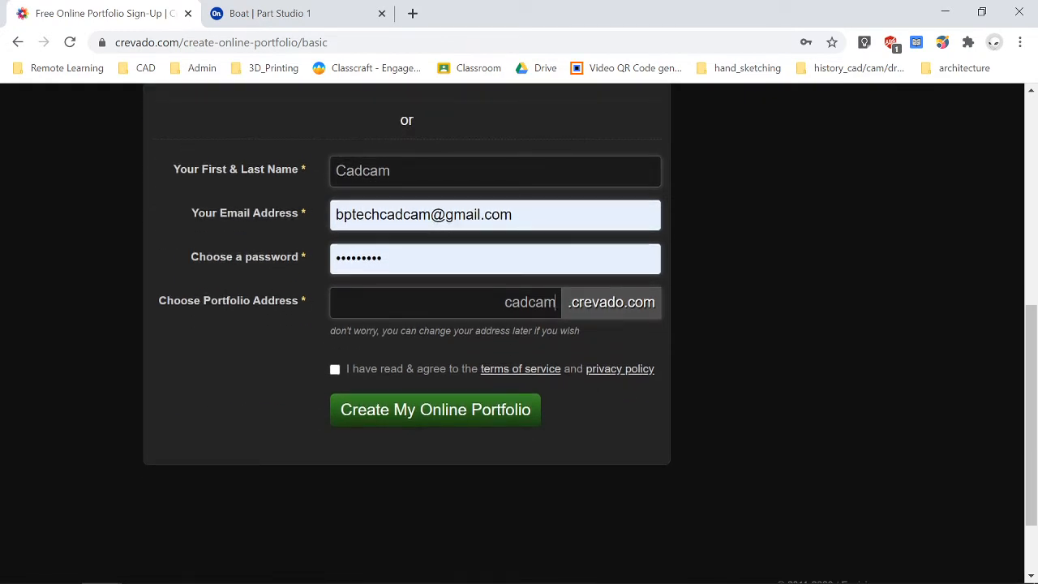
click(335, 371)
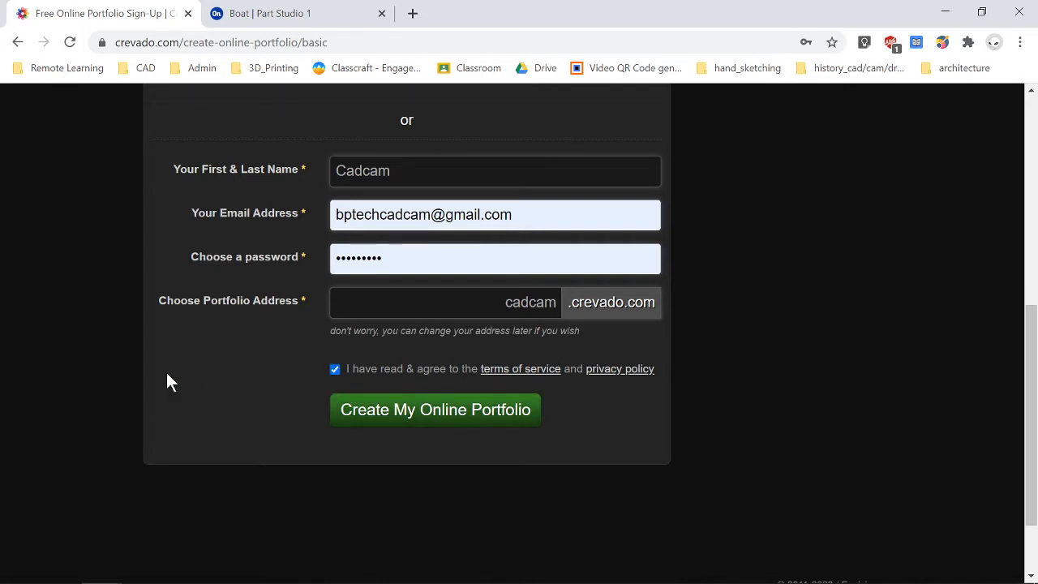
Step: Go to crevado.com/admin/galleries and sign in to the existing account with the prefilled credentials
scroll(317, 405, up, 4)
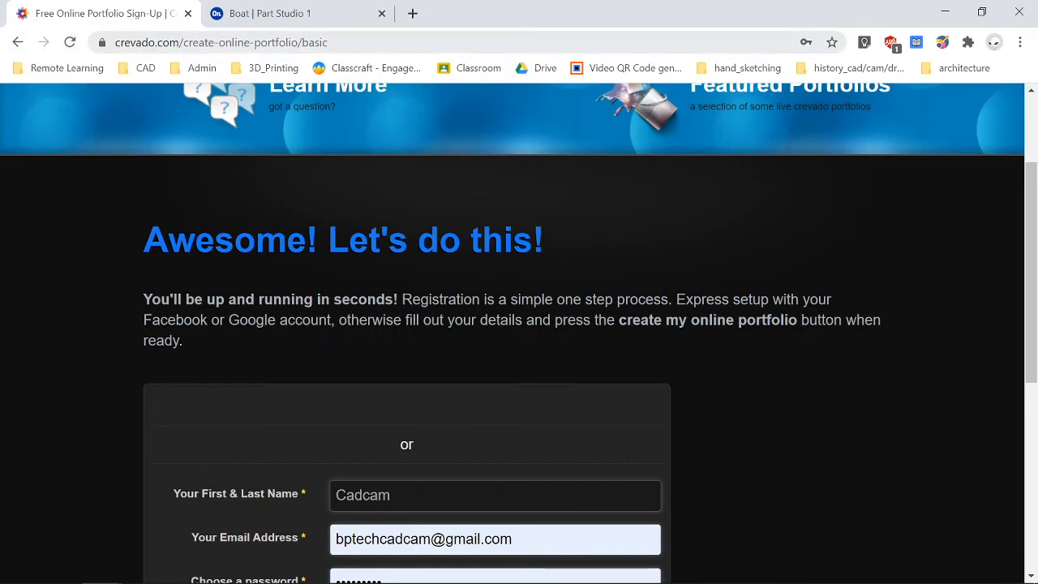
click(144, 42)
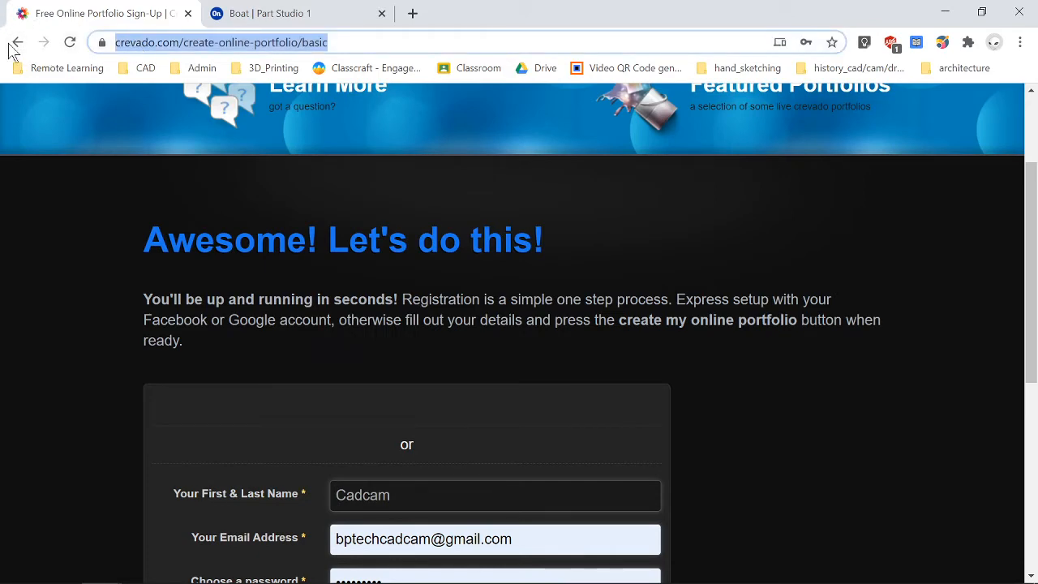
text(cre)
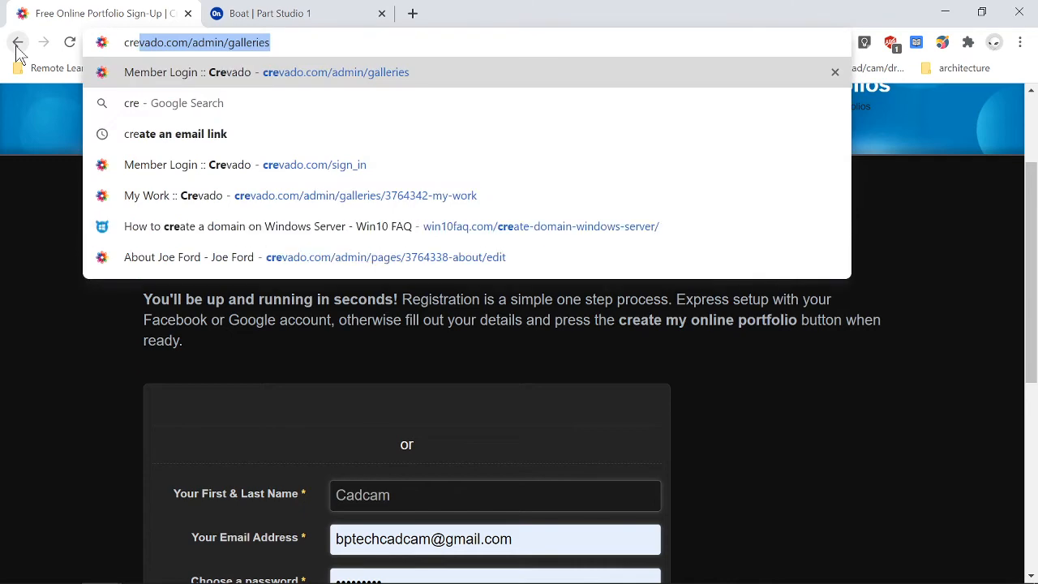
key(Return)
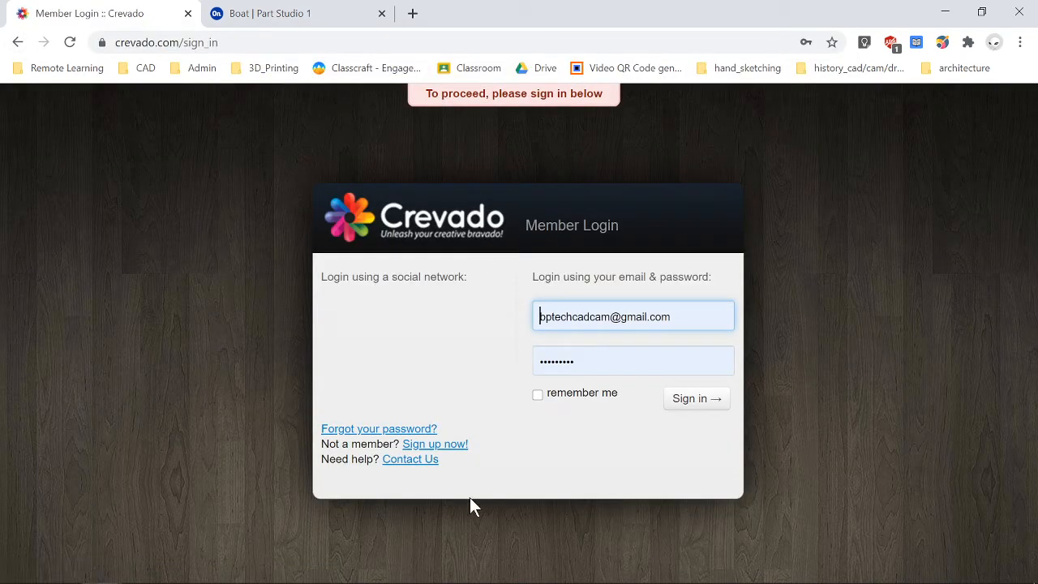
click(698, 404)
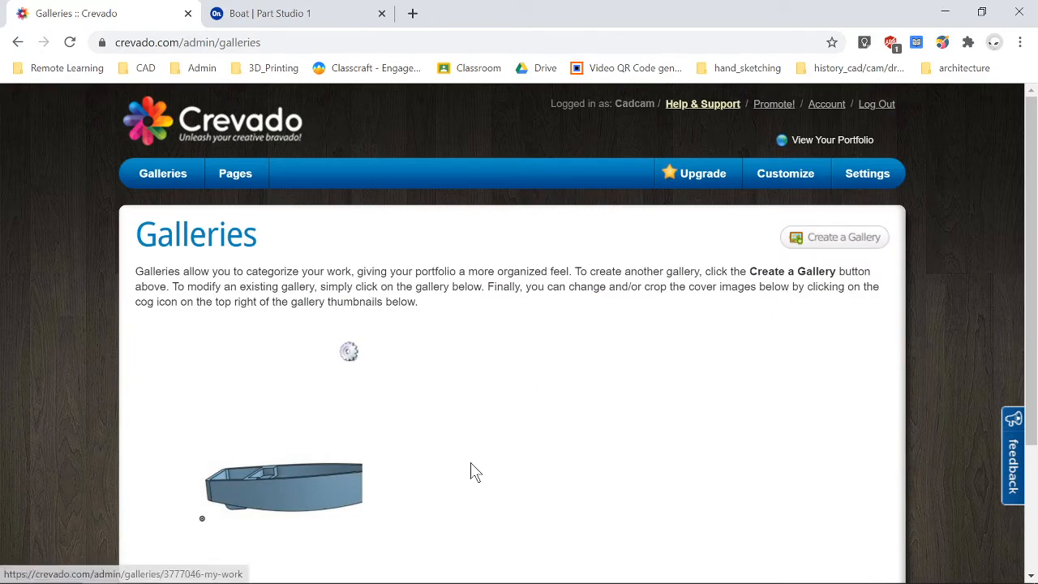
Step: View the live portfolio, go to its About page and open that page for editing
scroll(503, 454, down, 2)
scroll(244, 341, up, 2)
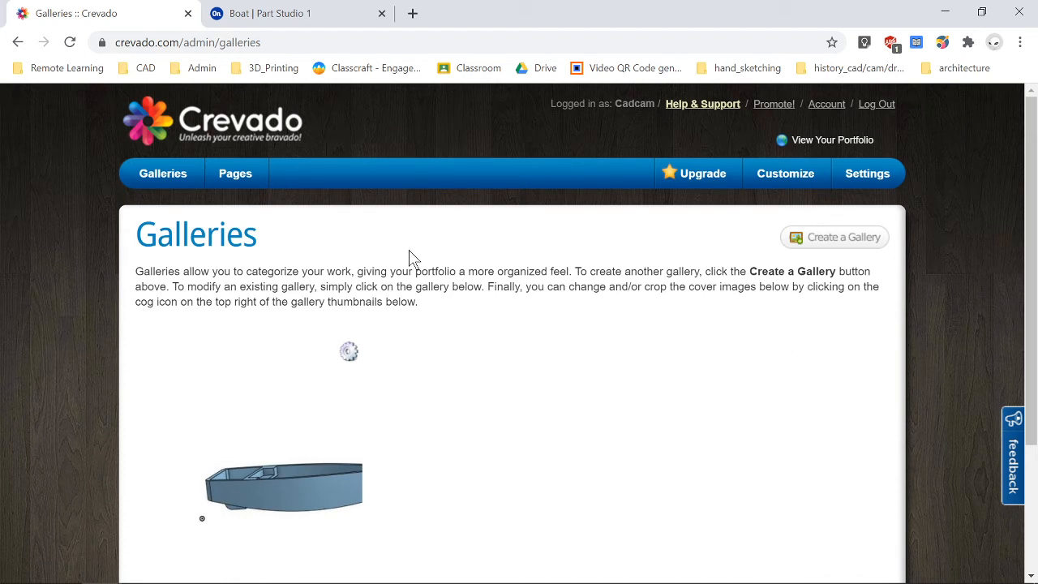
click(818, 143)
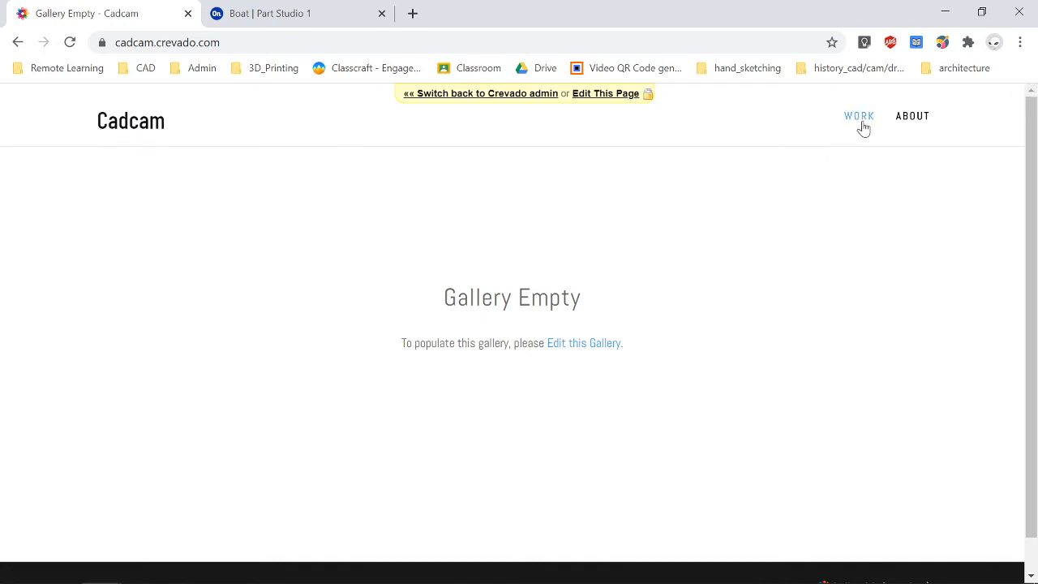
click(915, 119)
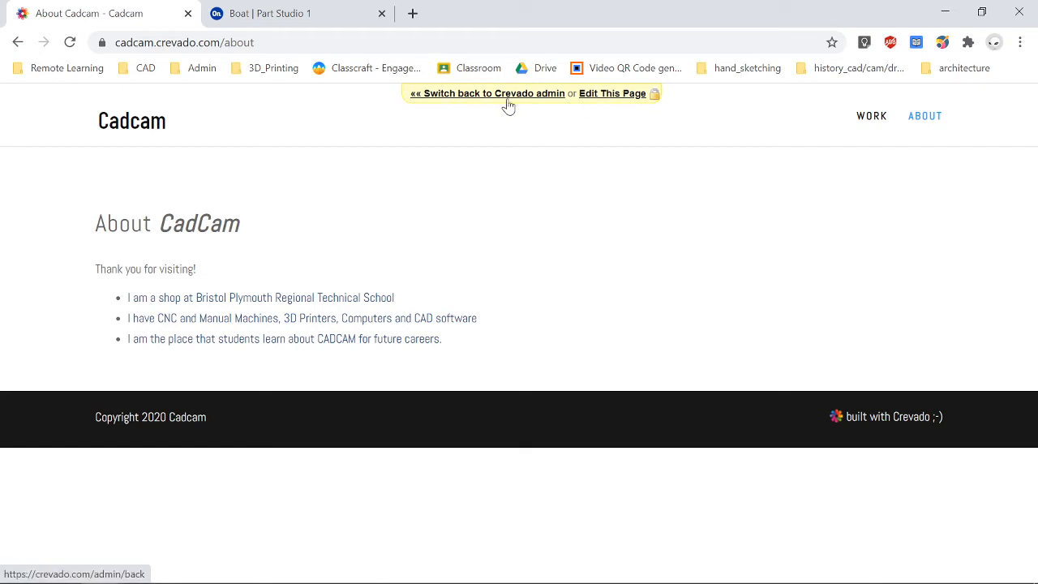
click(619, 107)
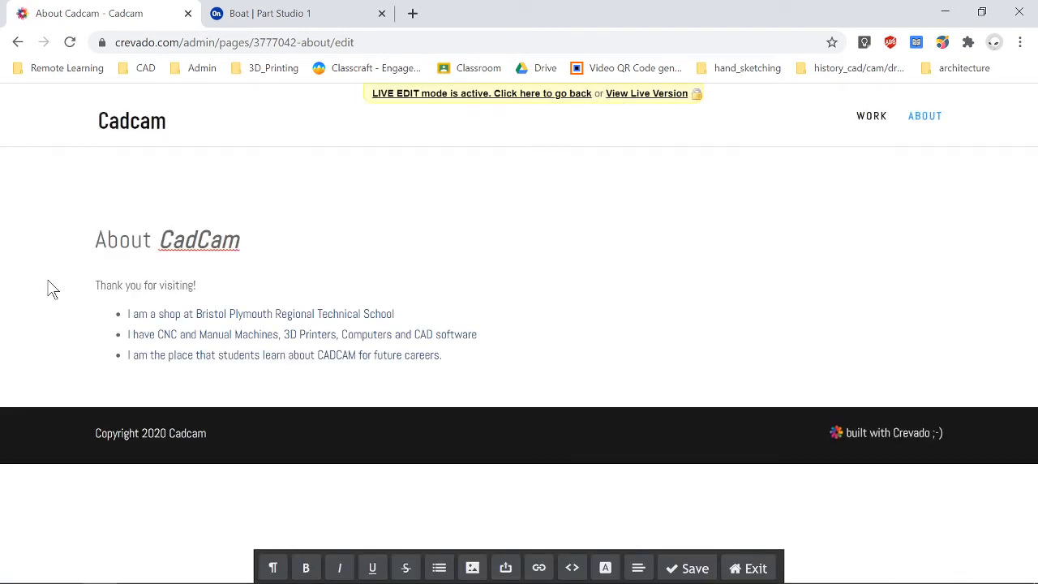
Step: Make the line "Thank you for visiting!" on the About page italic and save the page
click(257, 314)
triple_click(284, 355)
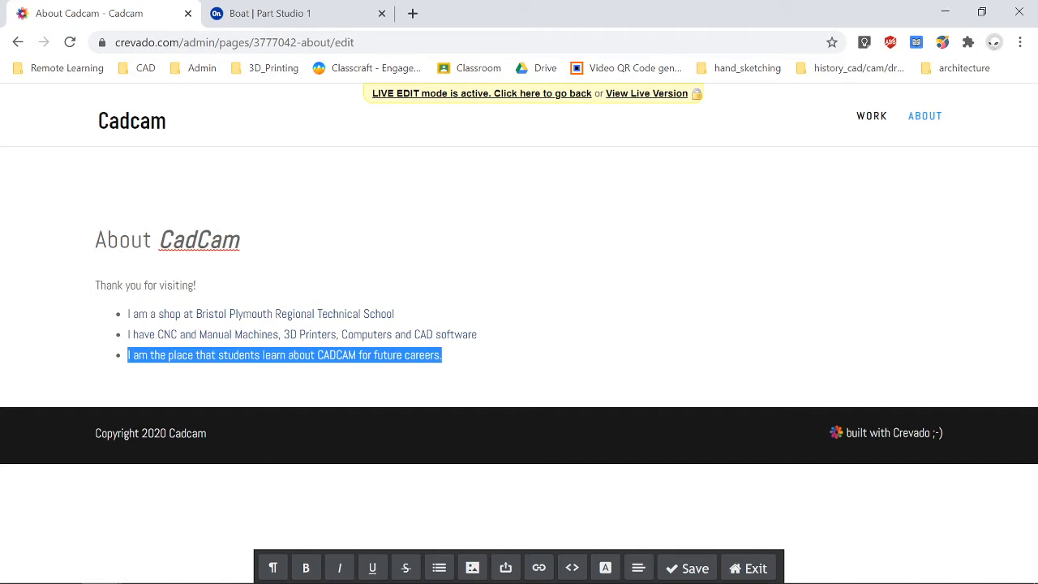
double_click(196, 285)
click(195, 285)
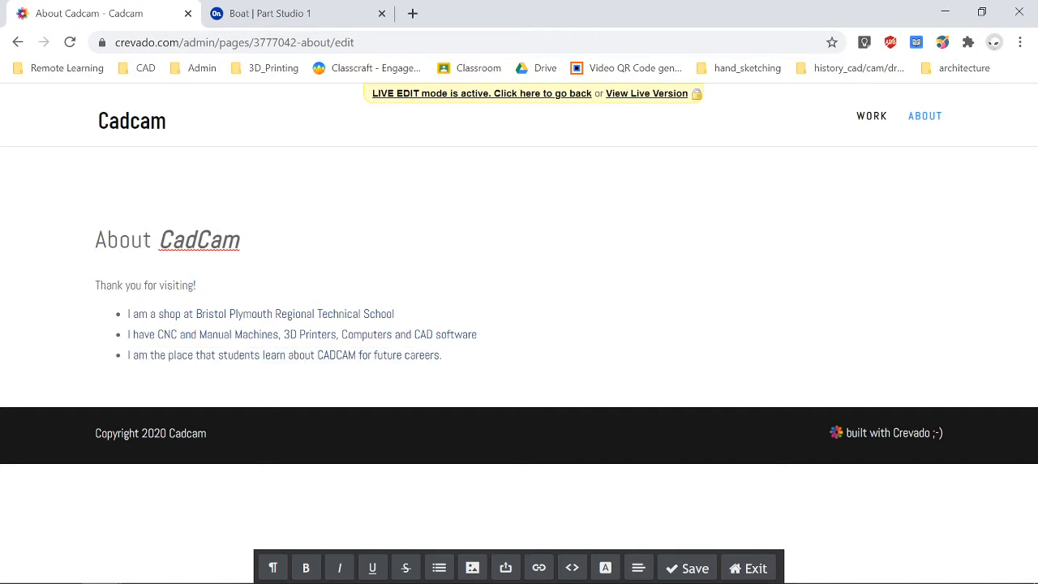
key(shift+Left)
key(shift+Left)
key(shift+Left)
key(shift+Left)
key(shift+Left)
key(shift+Left)
key(shift+Left)
key(shift+Left)
key(shift+Left)
key(shift+Left)
key(shift+Left)
key(shift+Left)
key(shift+Left)
key(shift+Left)
key(shift+Left)
key(shift+Left)
key(shift+Left)
key(shift+Left)
key(shift+Left)
key(shift+Left)
key(shift+Left)
key(shift+Left)
key(shift+Left)
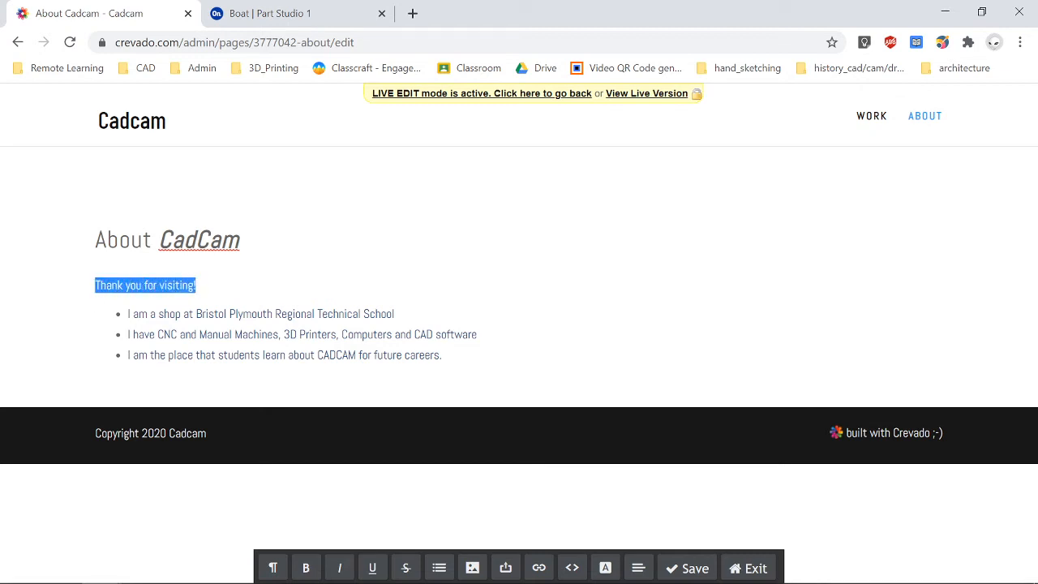
click(343, 571)
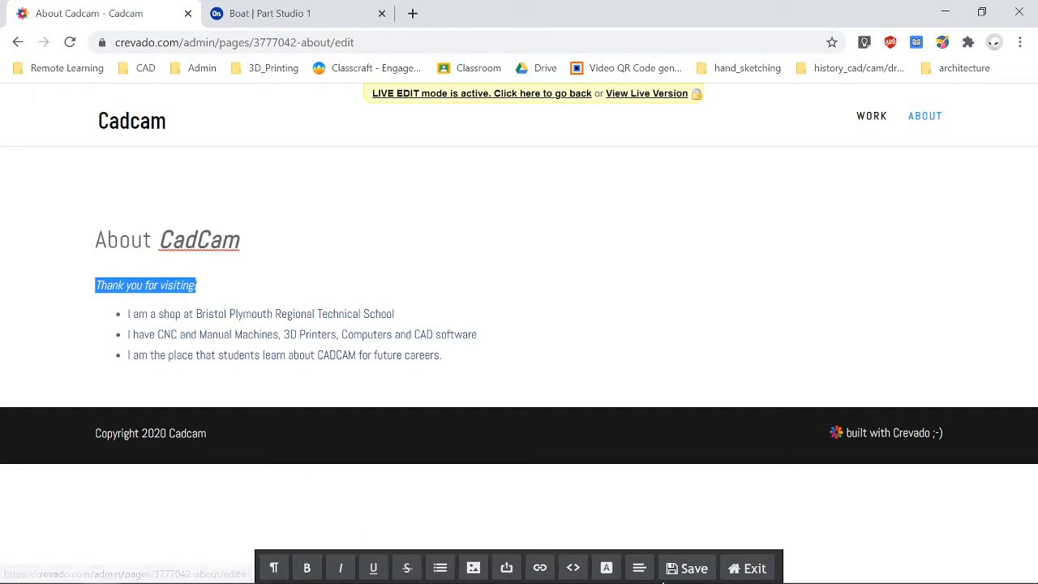
click(375, 314)
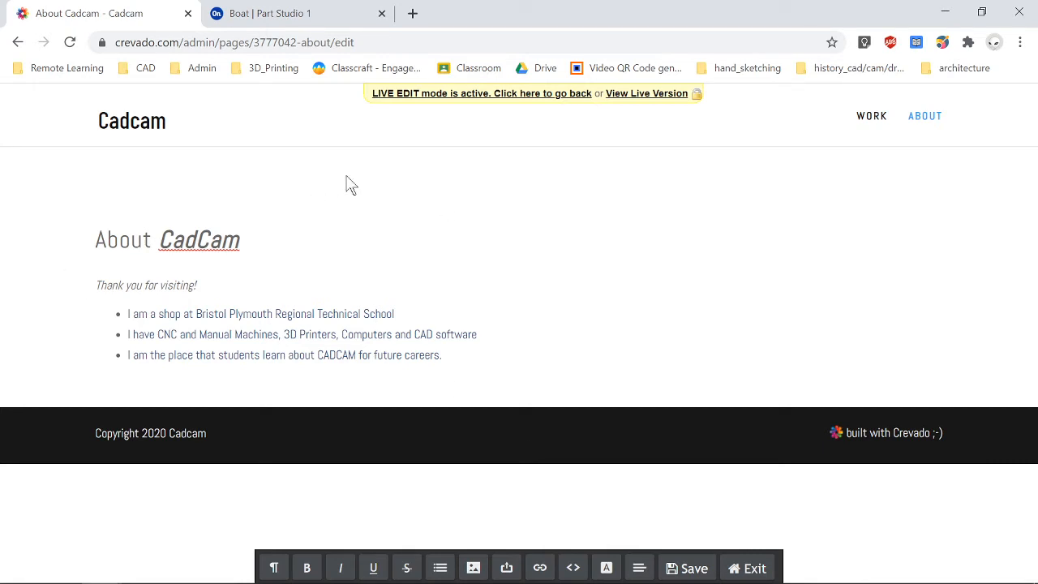
click(687, 568)
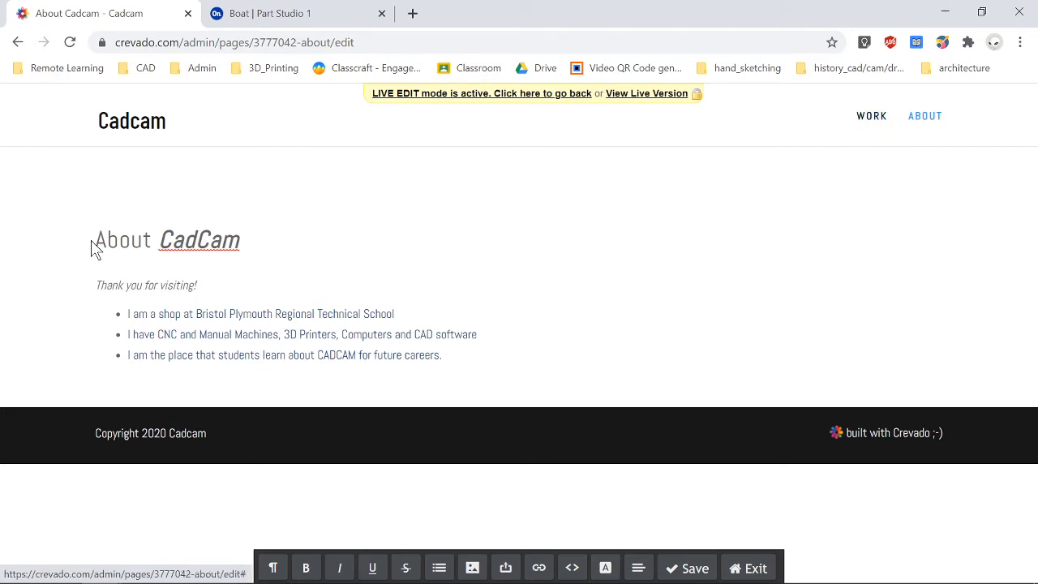
Step: View the live version of the Work page, and return to the admin area to review the page structure
click(873, 120)
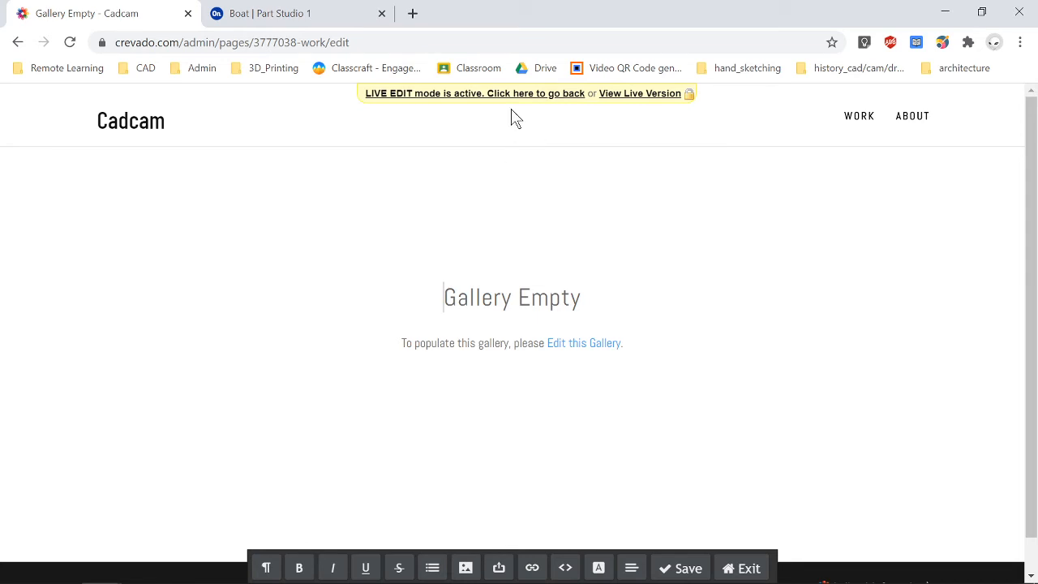
click(619, 95)
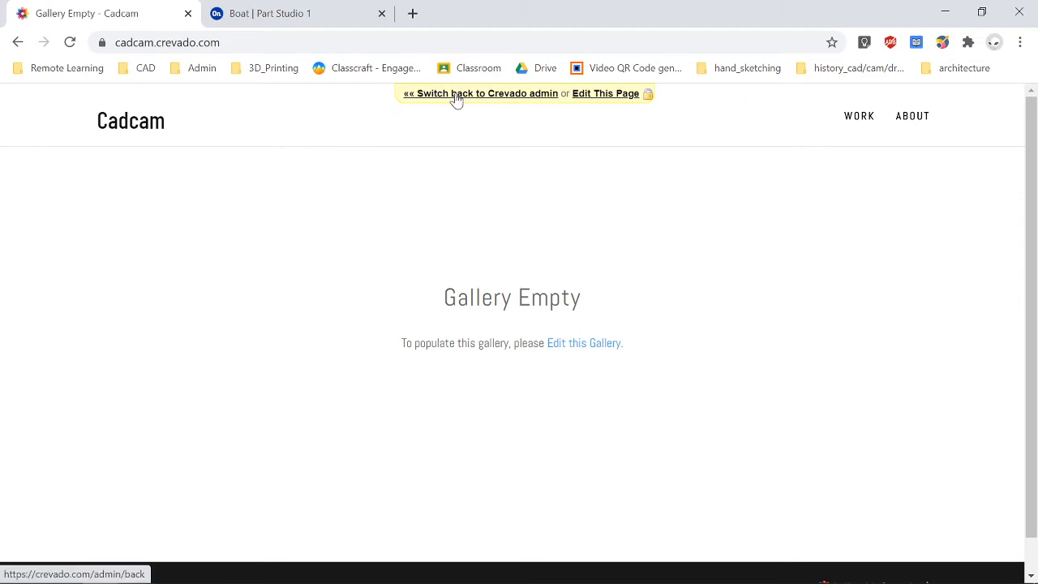
click(496, 96)
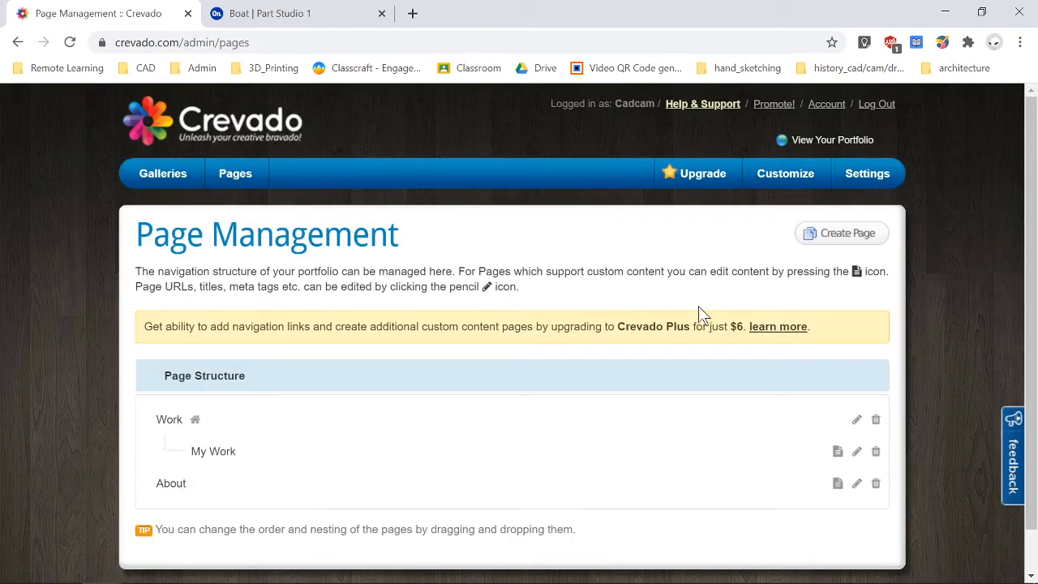
scroll(557, 310, down, 1)
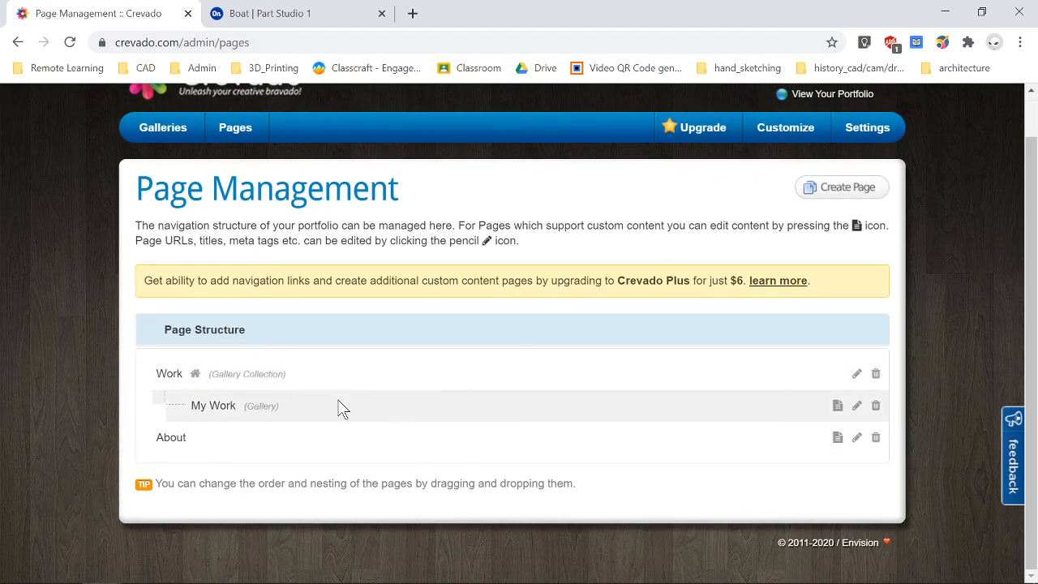
scroll(344, 407, up, 1)
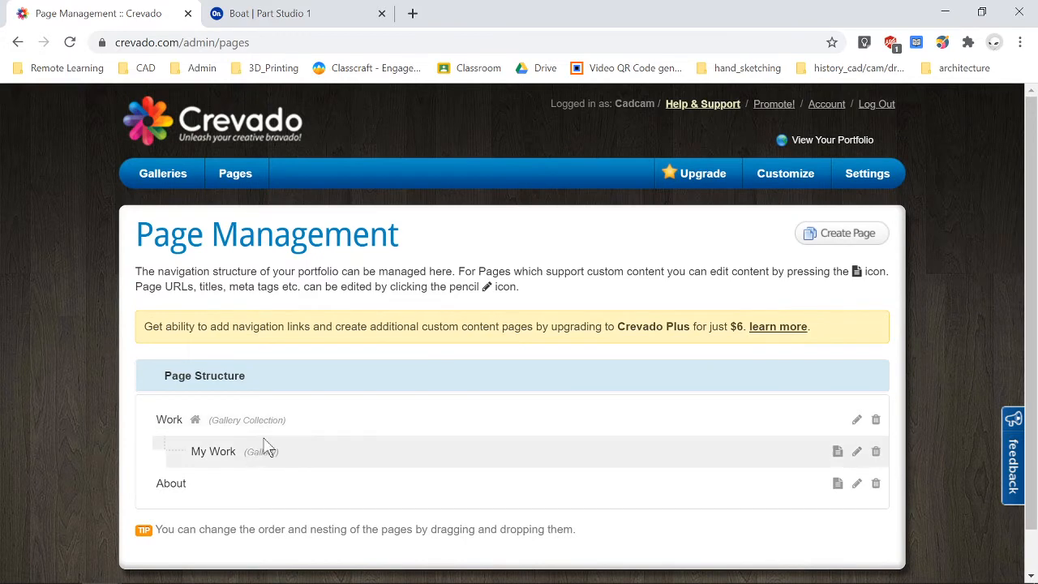
scroll(318, 458, down, 1)
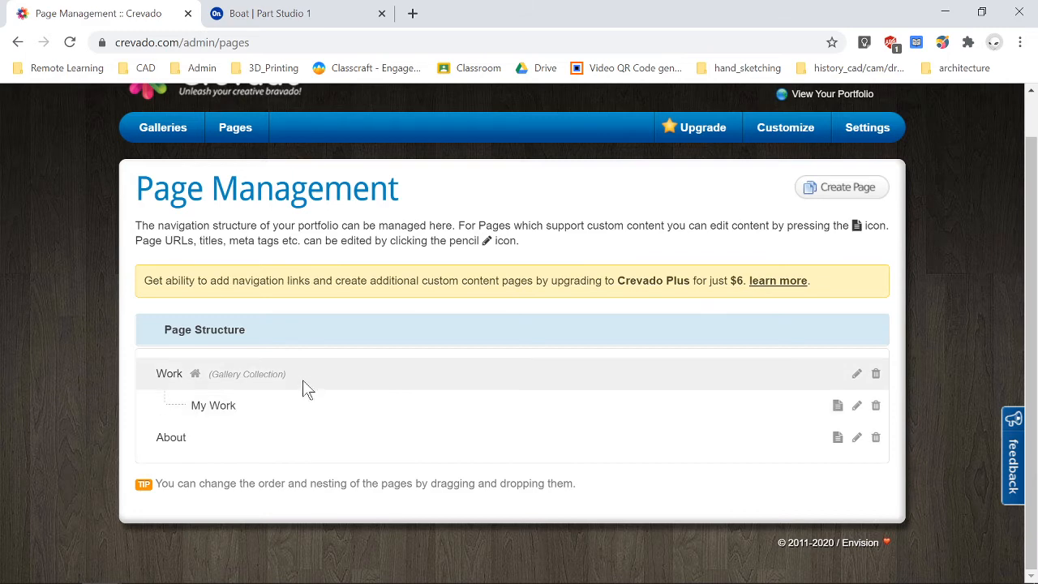
Step: Open the My Work gallery from the list of galleries
click(162, 139)
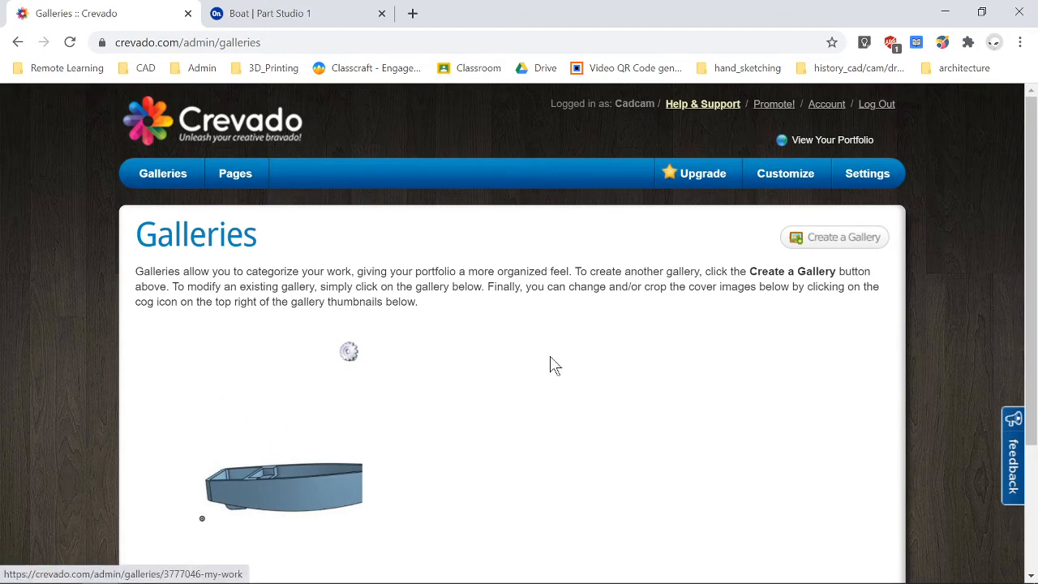
scroll(539, 365, down, 1)
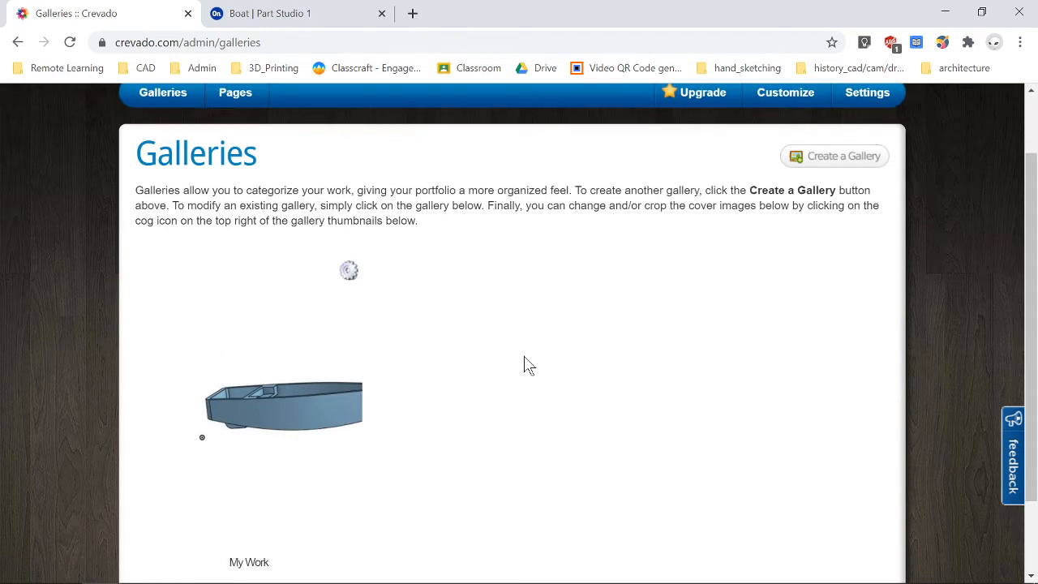
click(321, 376)
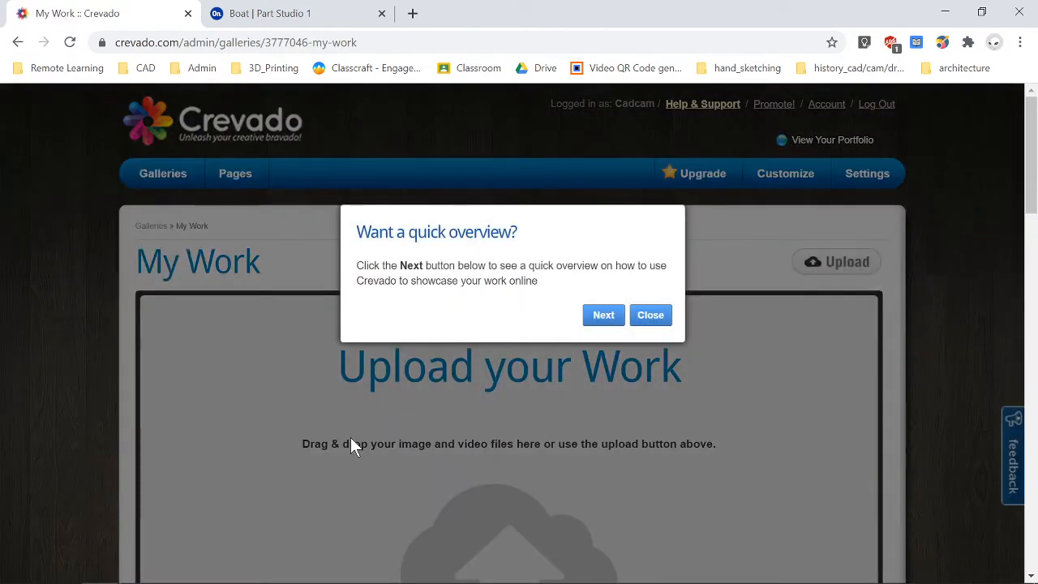
Step: Dismiss the quick overview offer and read the upload instructions and recommended file formats in the My Work gallery
click(651, 315)
scroll(640, 340, down, 1)
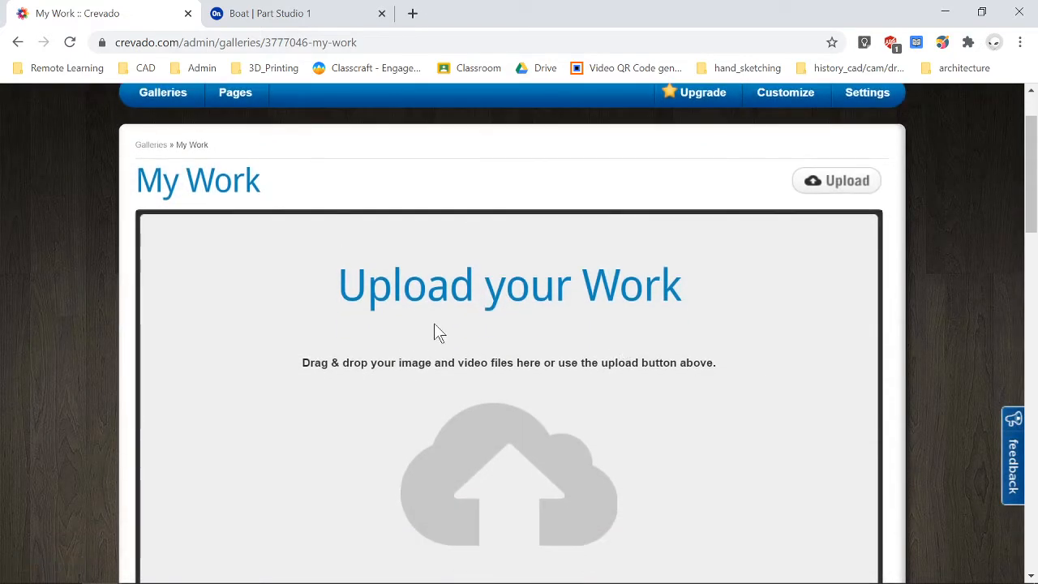
scroll(438, 332, down, 1)
scroll(474, 333, down, 1)
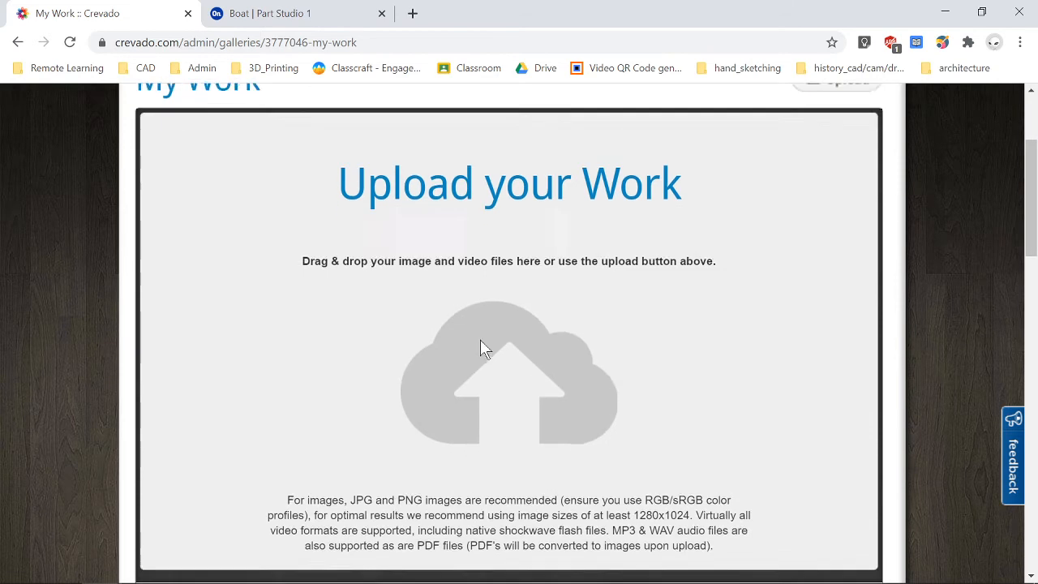
scroll(446, 316, up, 1)
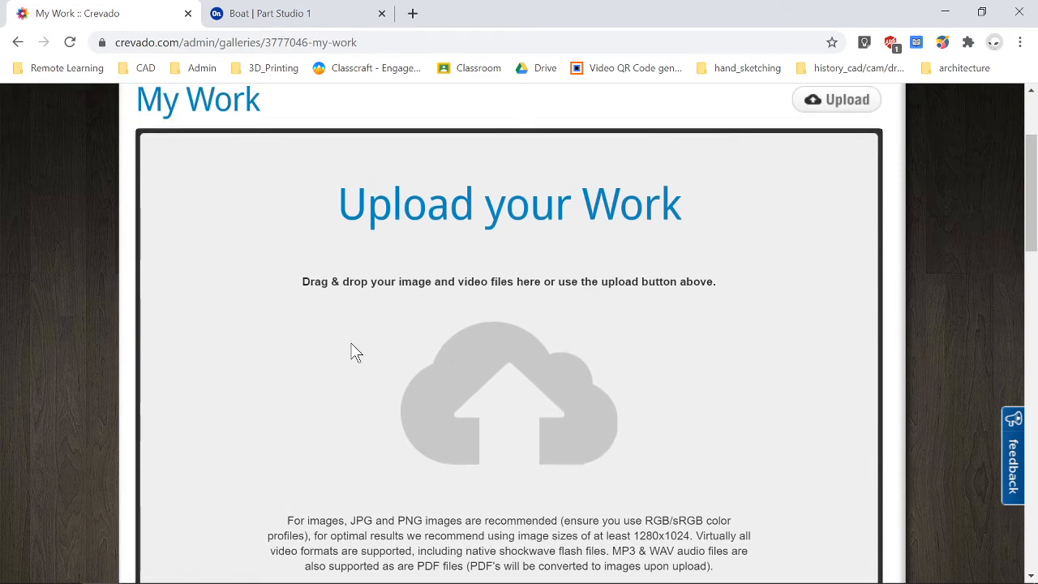
scroll(445, 344, down, 2)
scroll(445, 344, up, 1)
scroll(444, 341, up, 1)
scroll(417, 343, down, 1)
scroll(556, 259, up, 1)
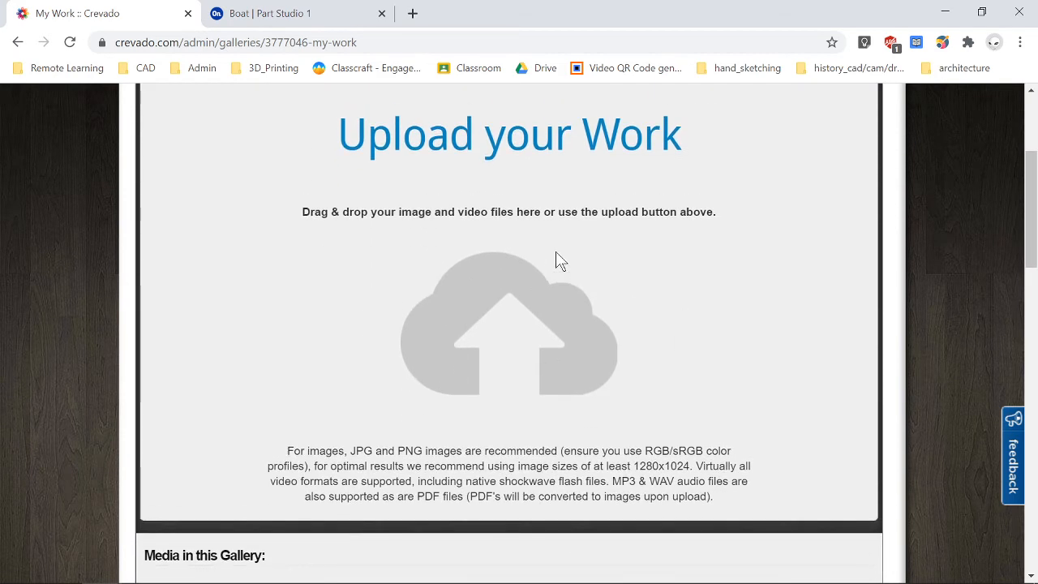
Step: Switch to the Boat Part Studio in Onshape and view the boat model at a larger size
click(294, 12)
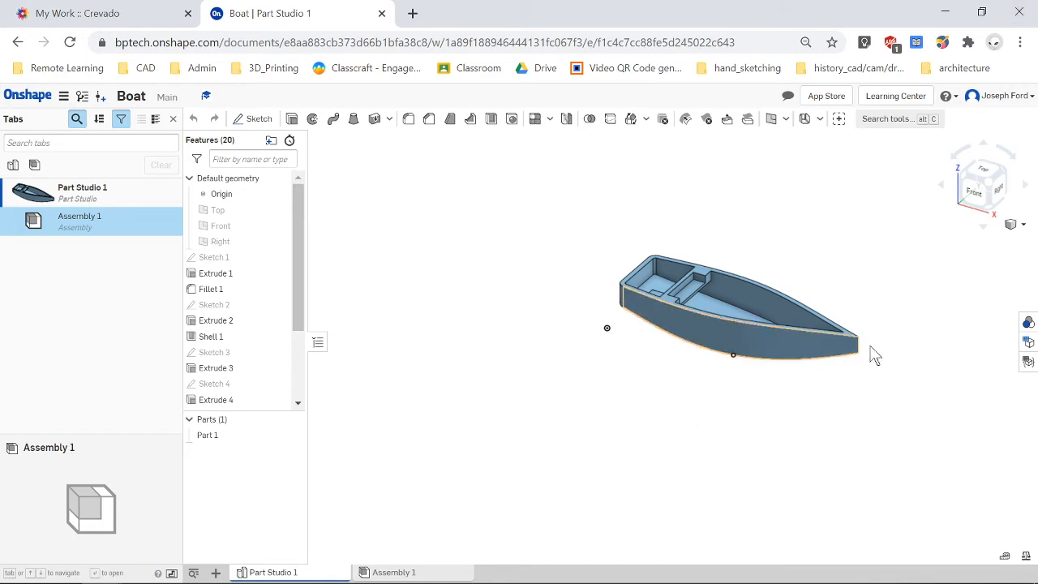
scroll(920, 343, down, 1)
scroll(920, 343, up, 3)
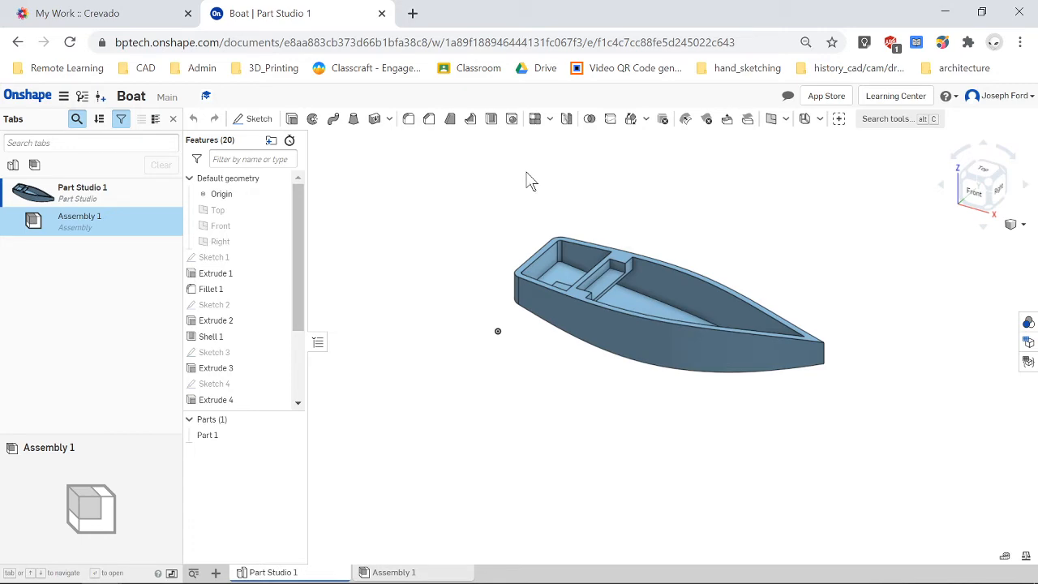
Step: Open Snipping Tool, try saving its boat screenshot as the JPEG file Boat_model, cancel the save and close the tool
key(super)
text(s)
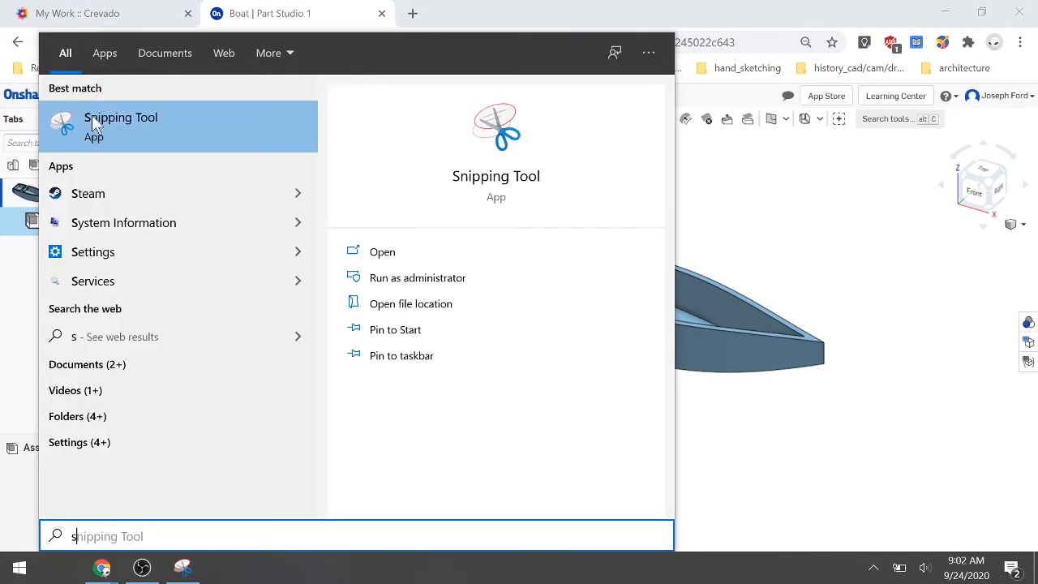
click(92, 123)
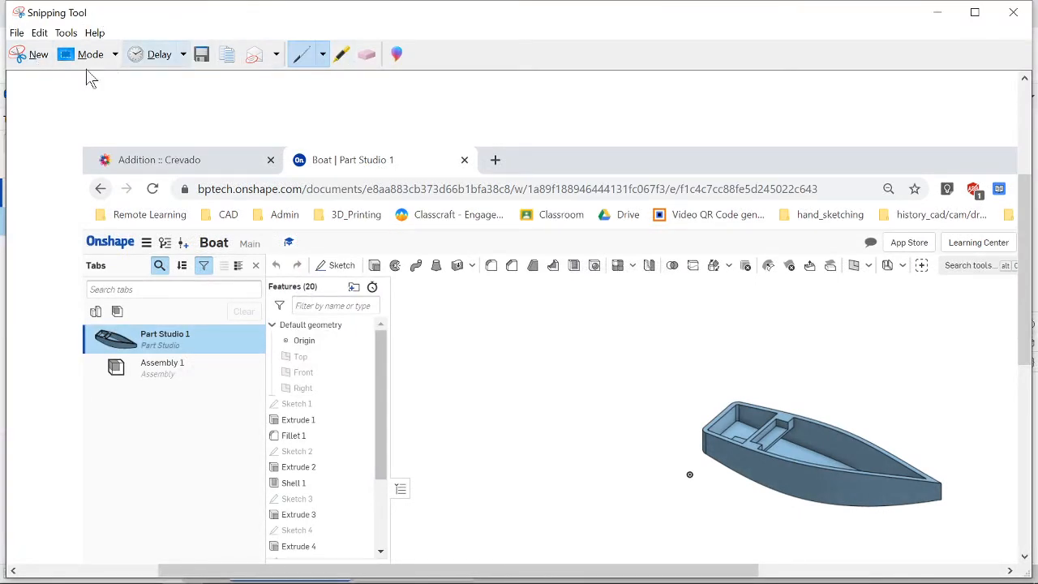
click(16, 33)
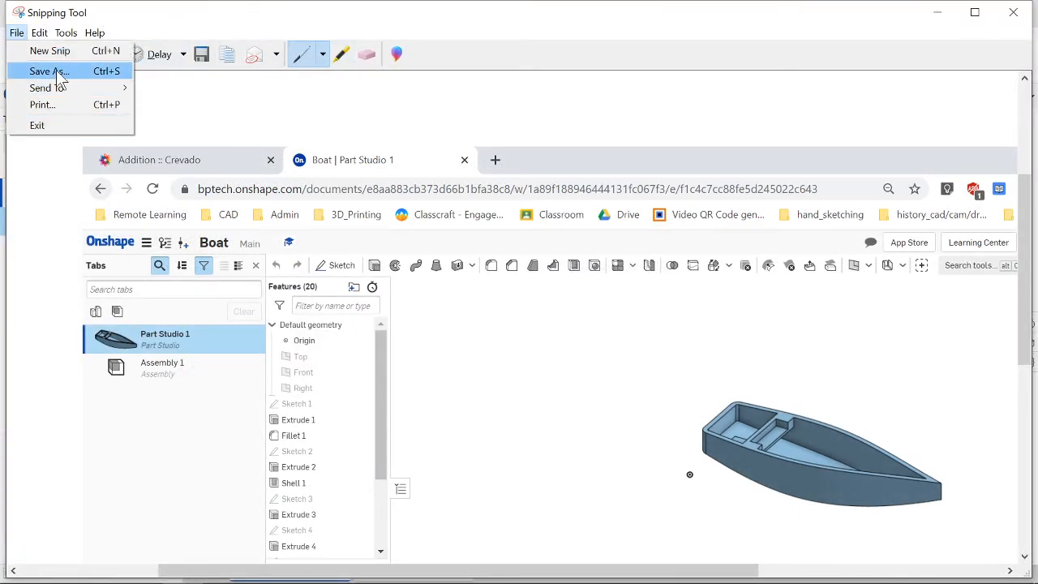
click(56, 71)
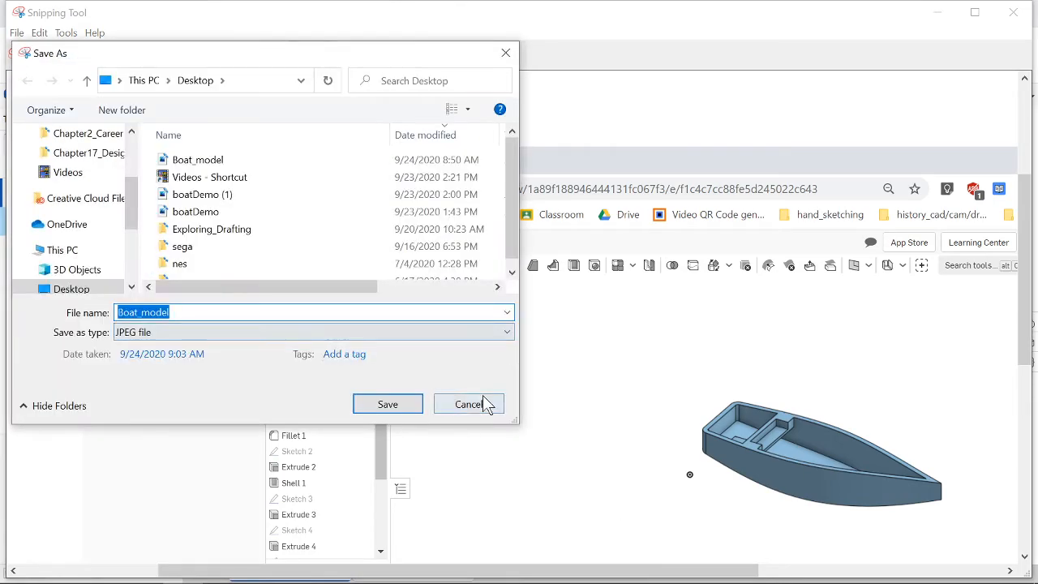
click(468, 404)
click(1013, 12)
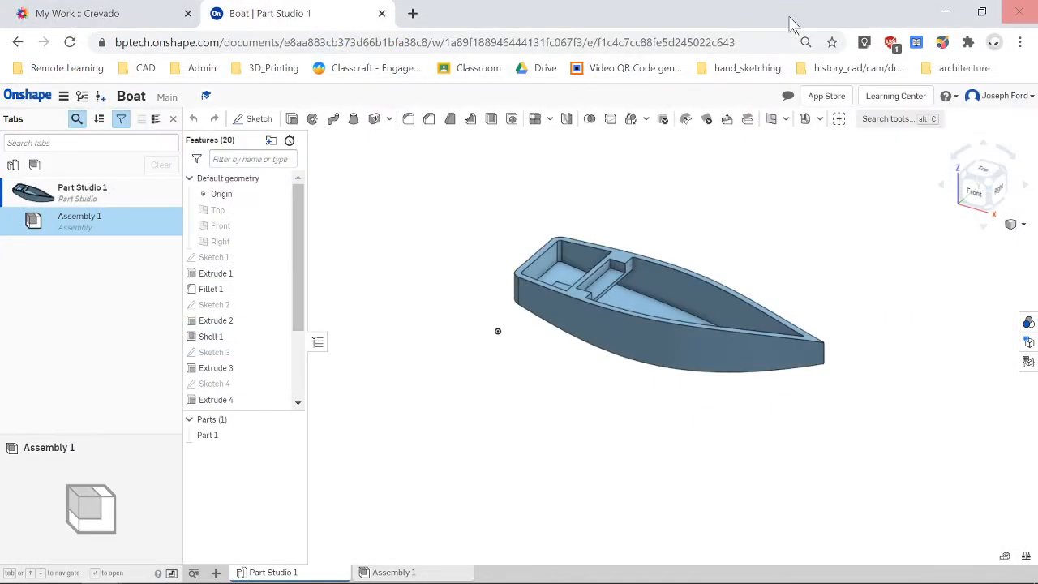
Step: Open Google Photos in a new browser tab, view today's boat screenshot at full size and return to the photo overview
click(412, 12)
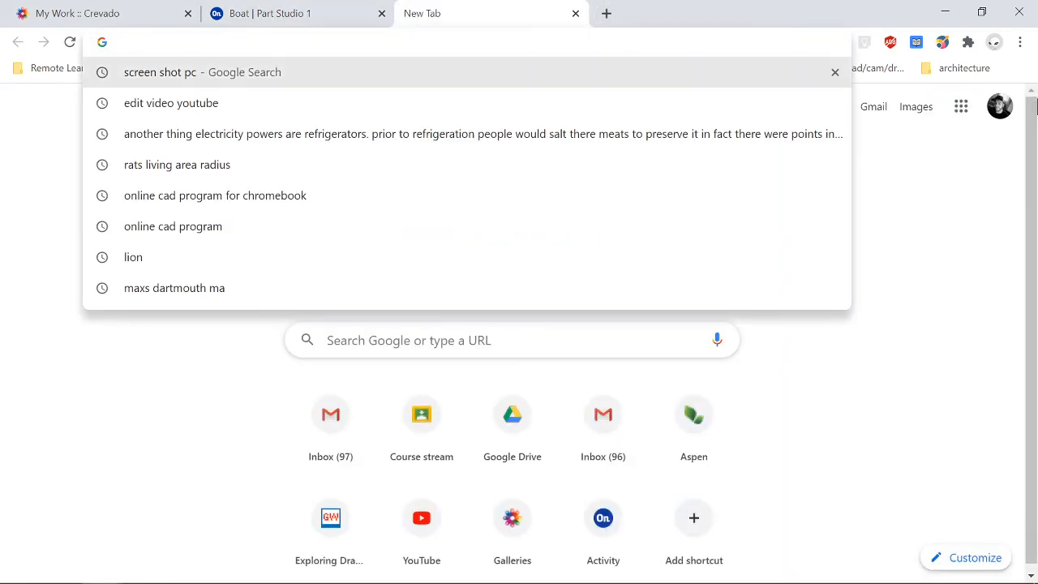
click(961, 107)
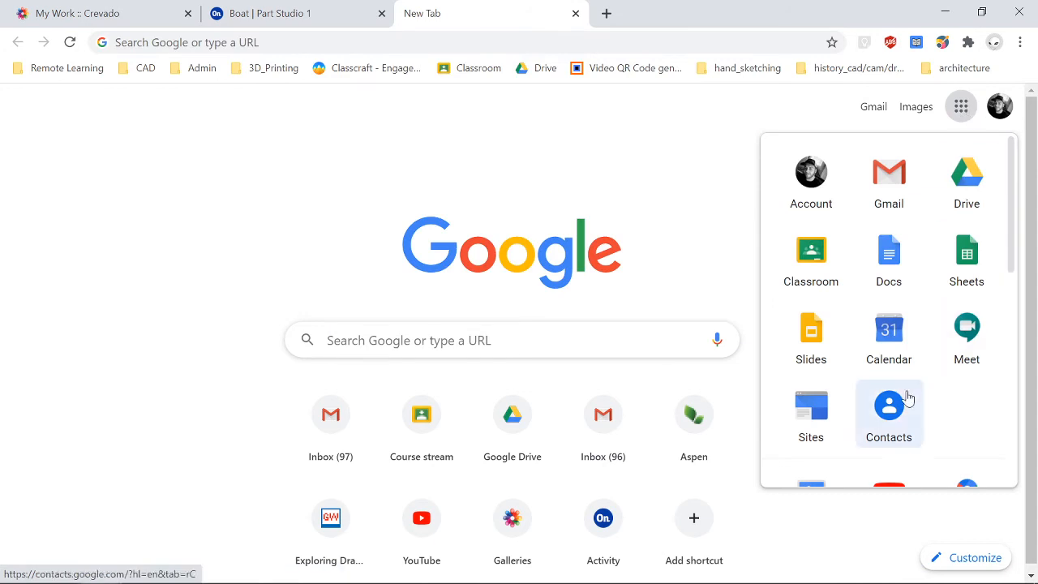
scroll(892, 340, down, 5)
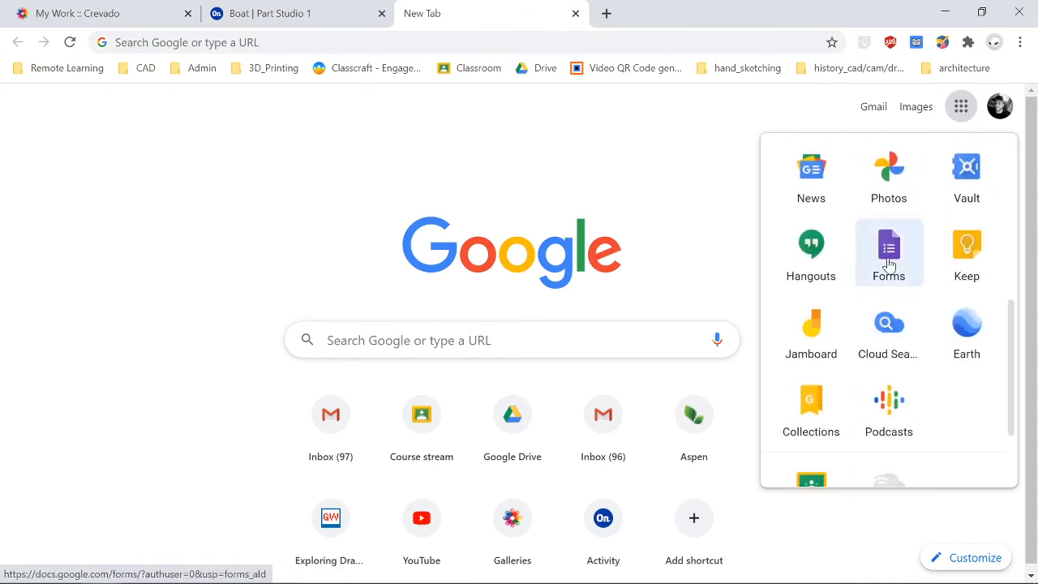
click(892, 170)
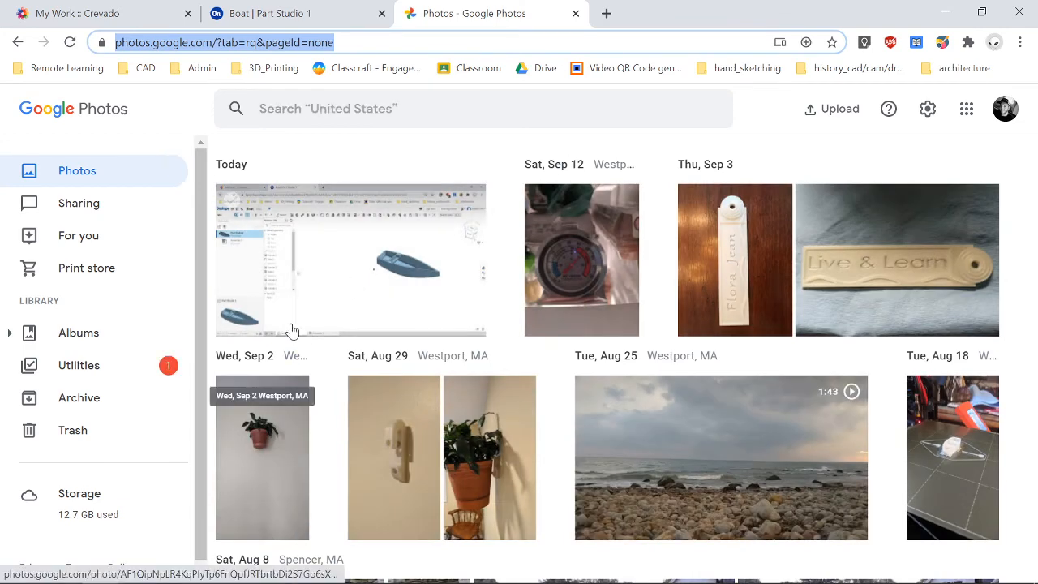
click(292, 331)
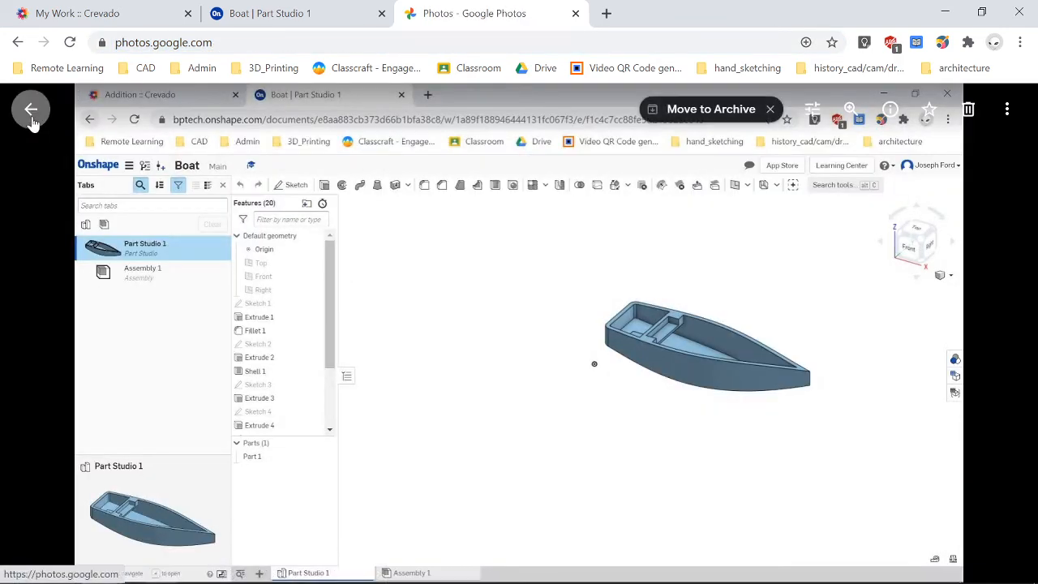
click(30, 111)
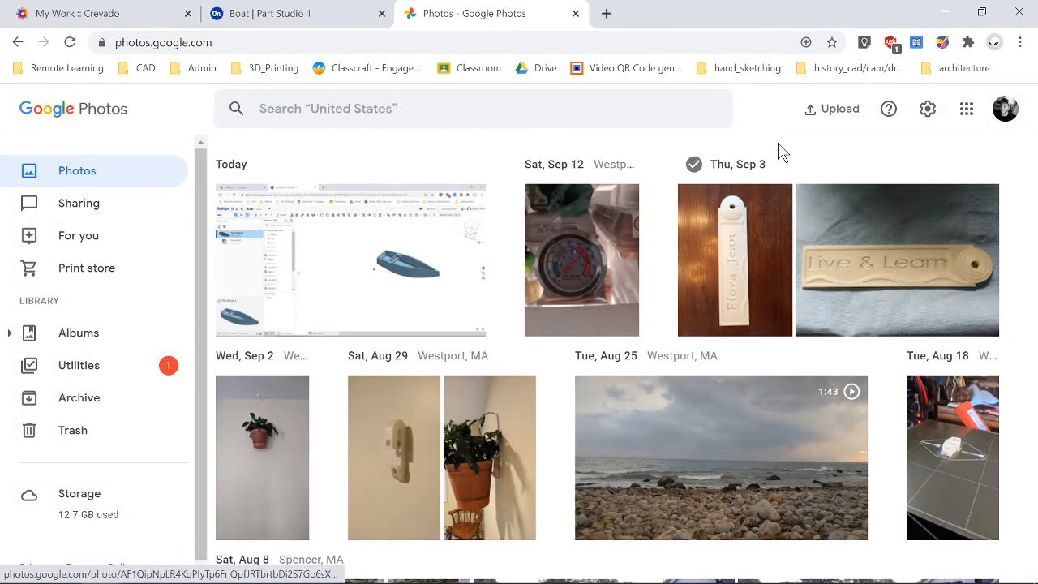
Step: Try to upload the Boat_model image from the computer's Desktop to Google Photos, and cancel the file selection
click(832, 111)
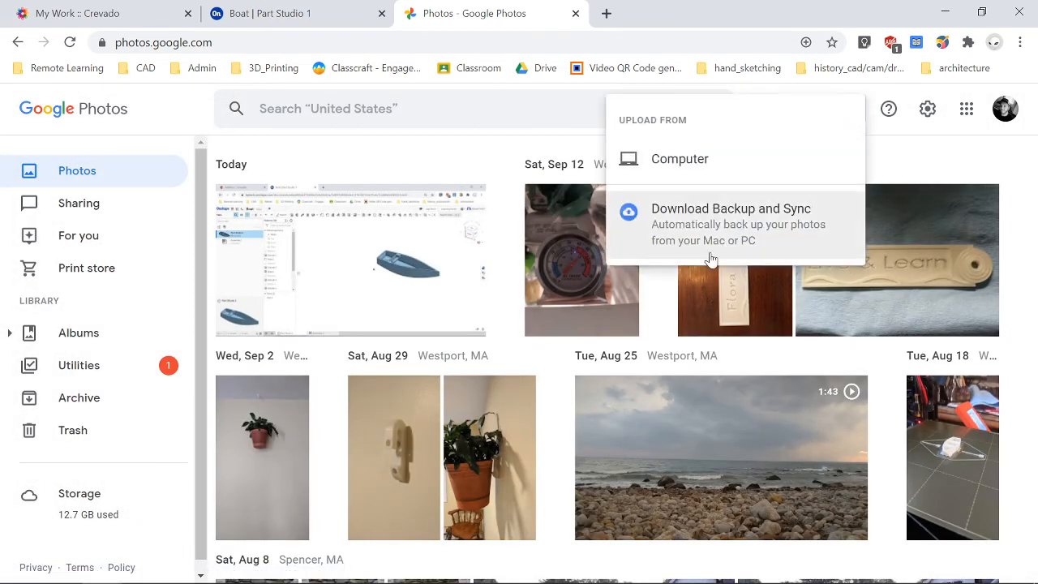
click(675, 168)
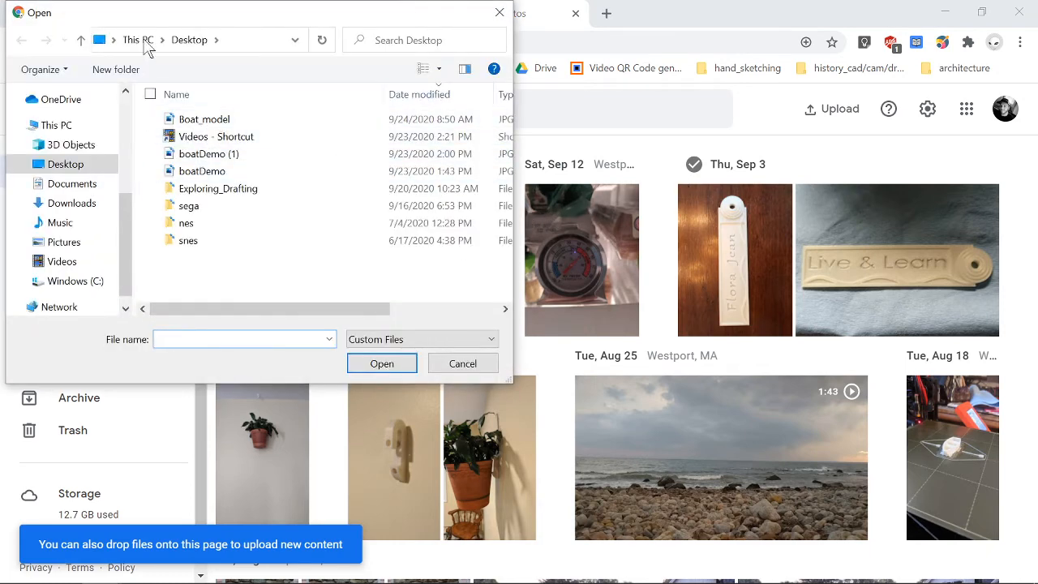
click(203, 119)
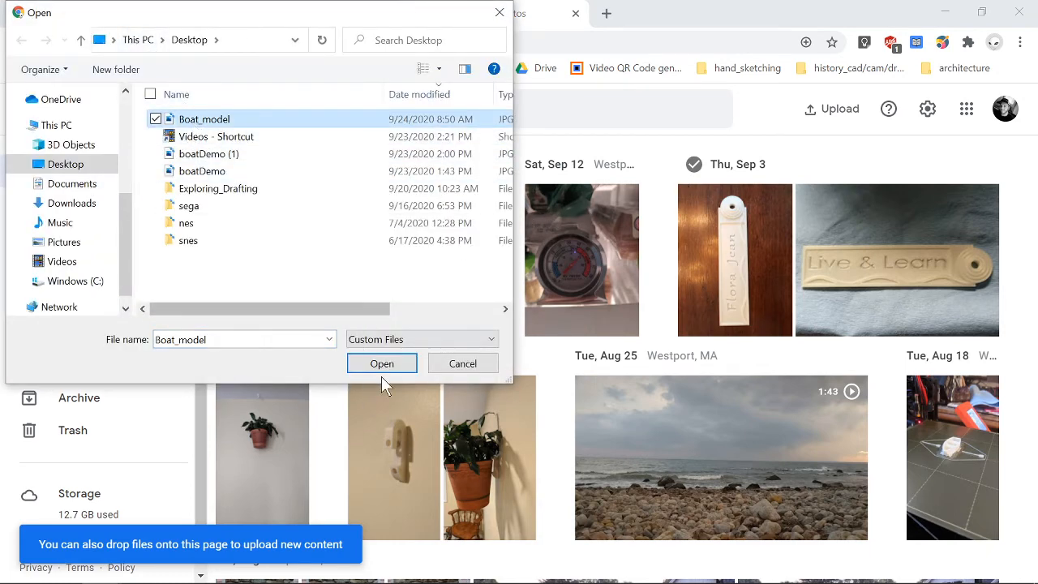
click(480, 366)
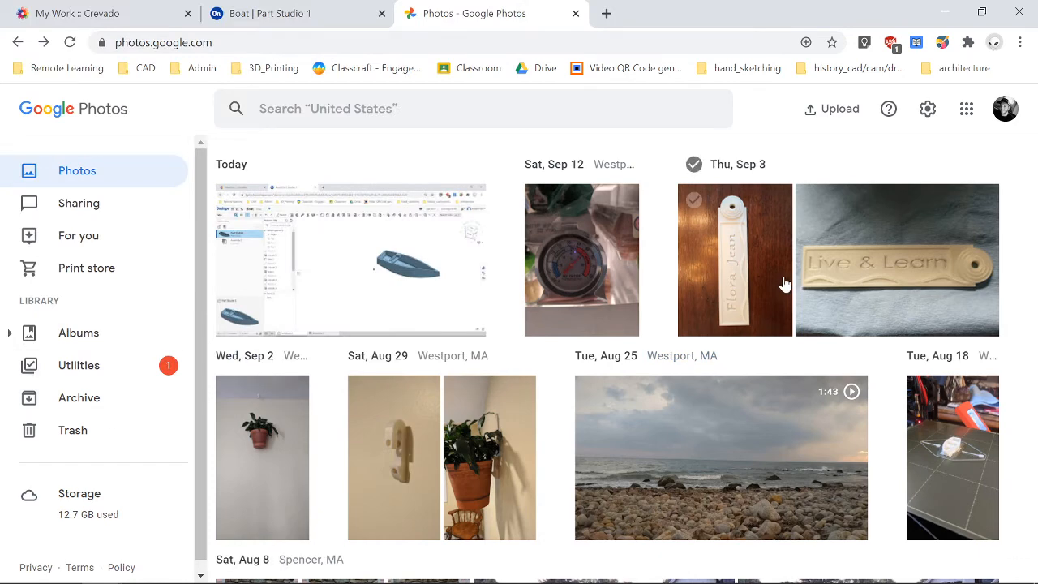
Step: Open today's boat screenshot in Google Photos for editing
click(359, 274)
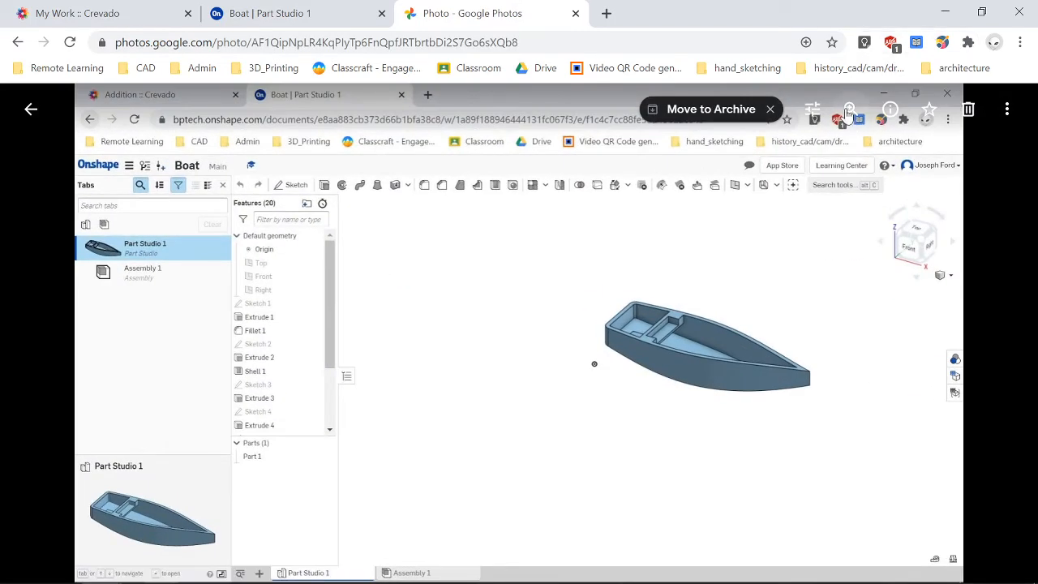
click(815, 113)
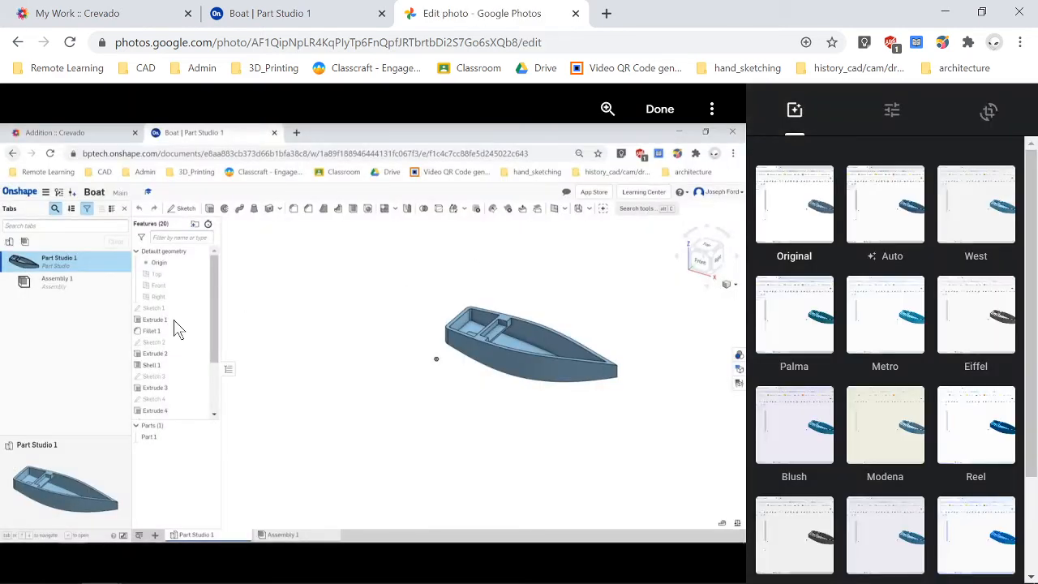
Step: Review the My Work upload page and the Boat Part Studio, and return to the photo being edited in Google Photos
click(336, 10)
click(127, 12)
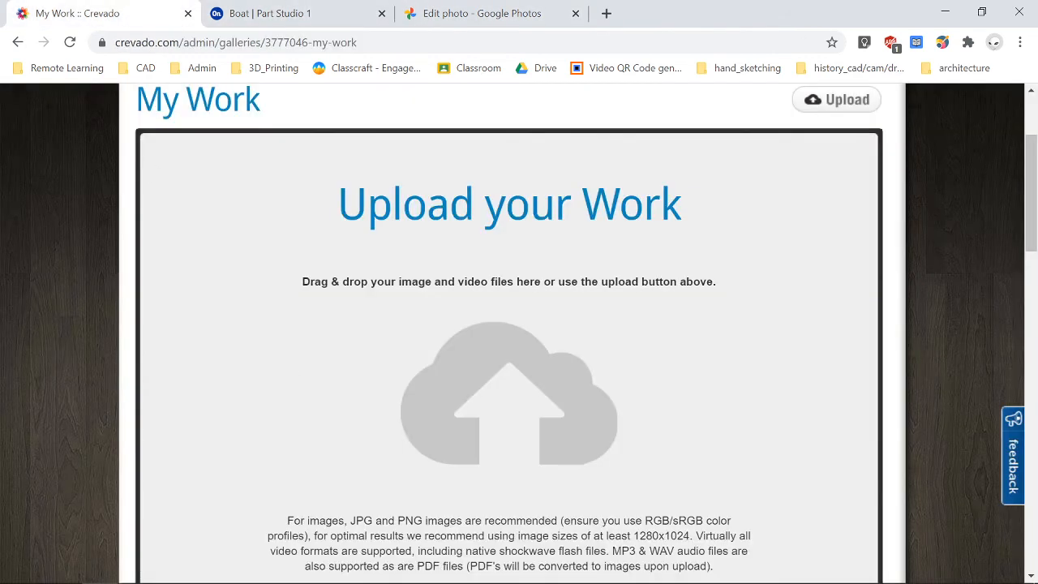
scroll(732, 491, down, 1)
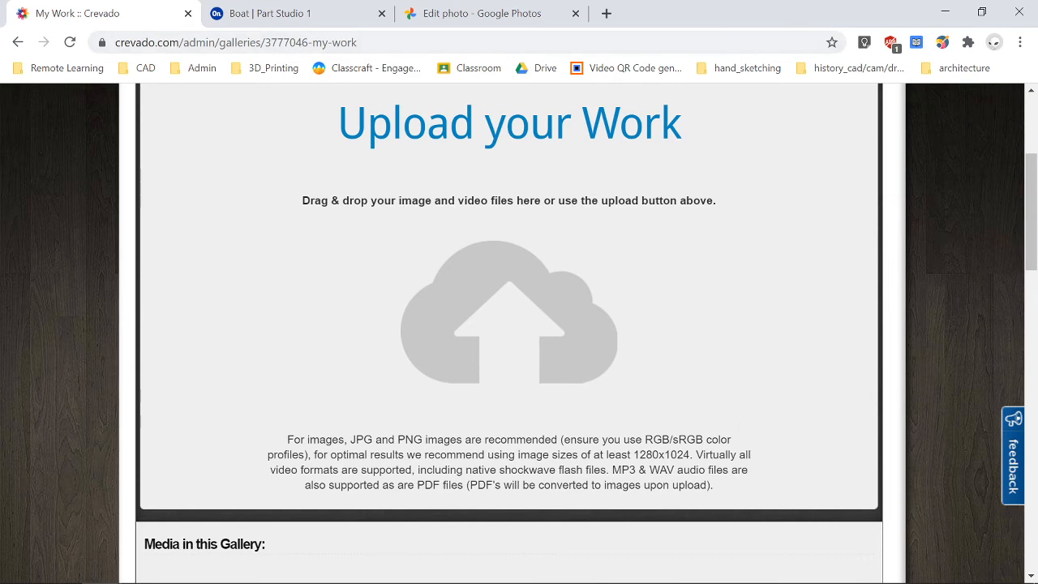
click(306, 10)
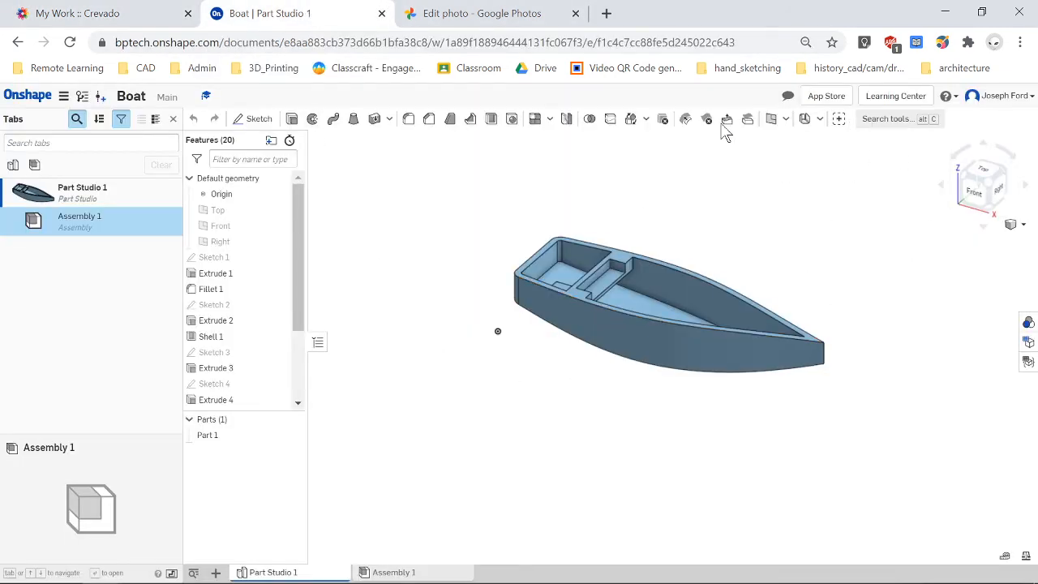
click(401, 11)
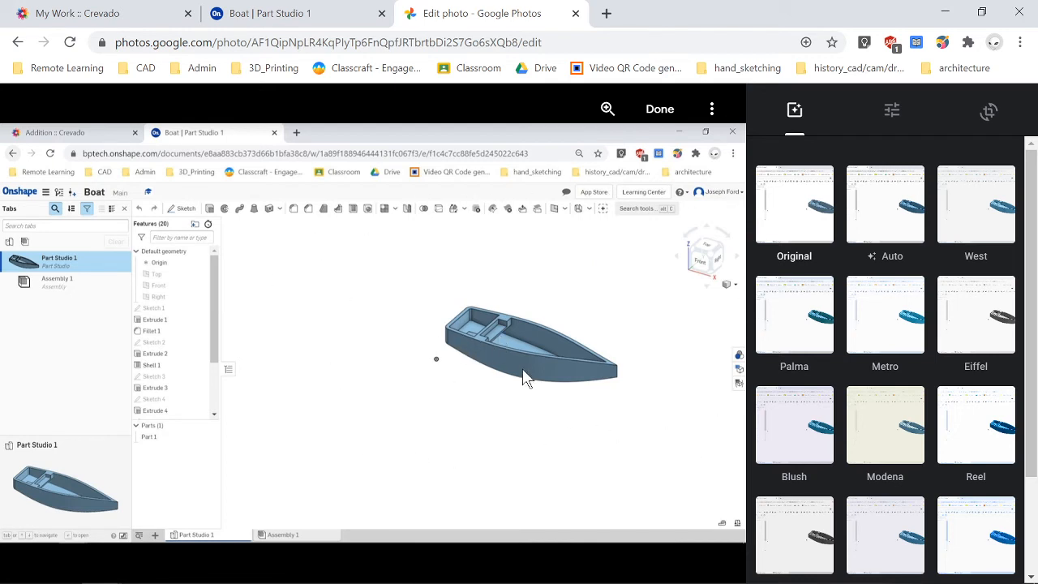
Step: Start cropping the boat screenshot with a 4:3 aspect ratio and shift the image so the boat sits nearer the frame's middle
click(989, 115)
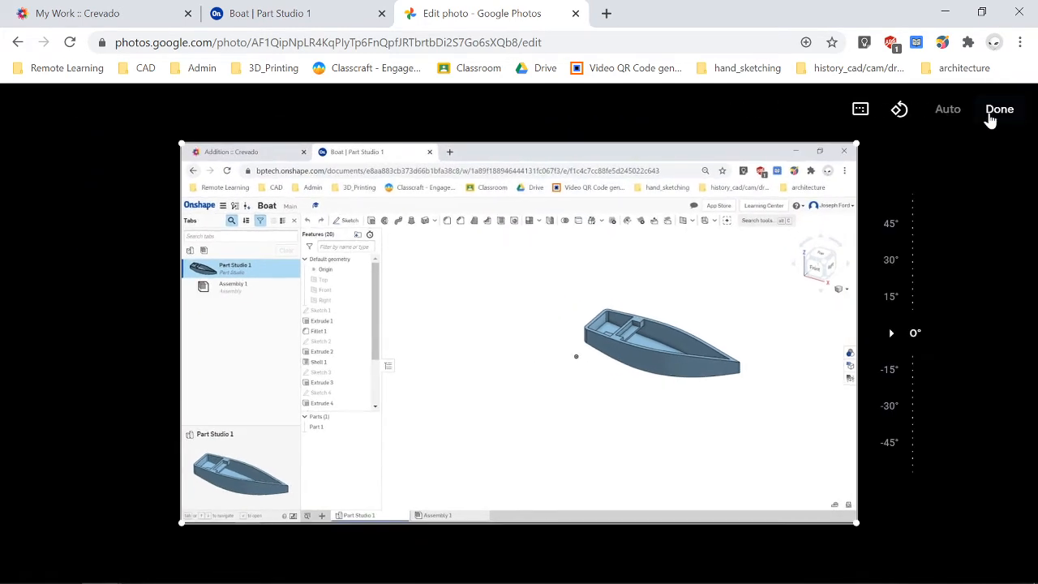
click(860, 114)
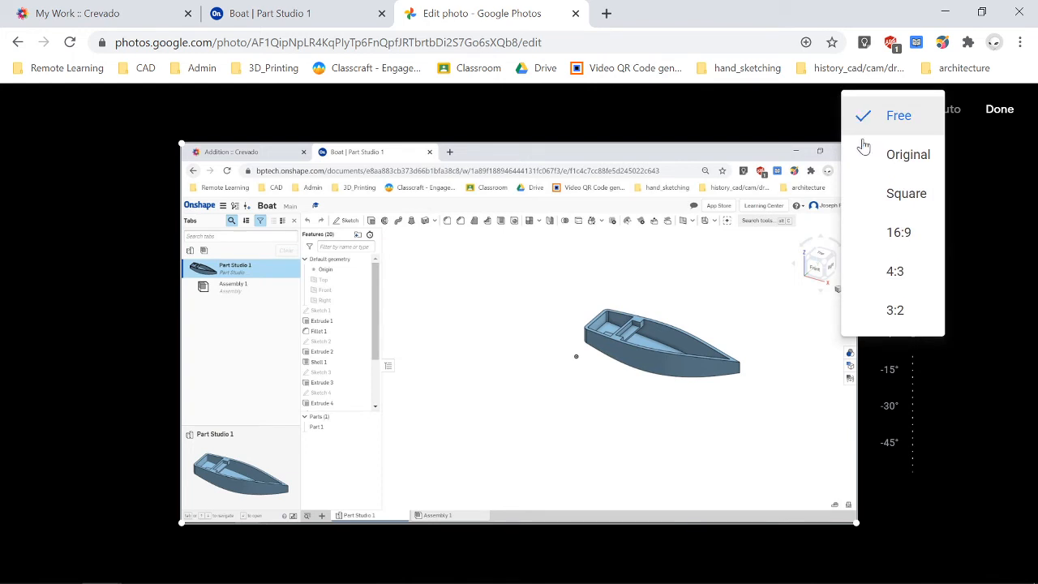
click(894, 274)
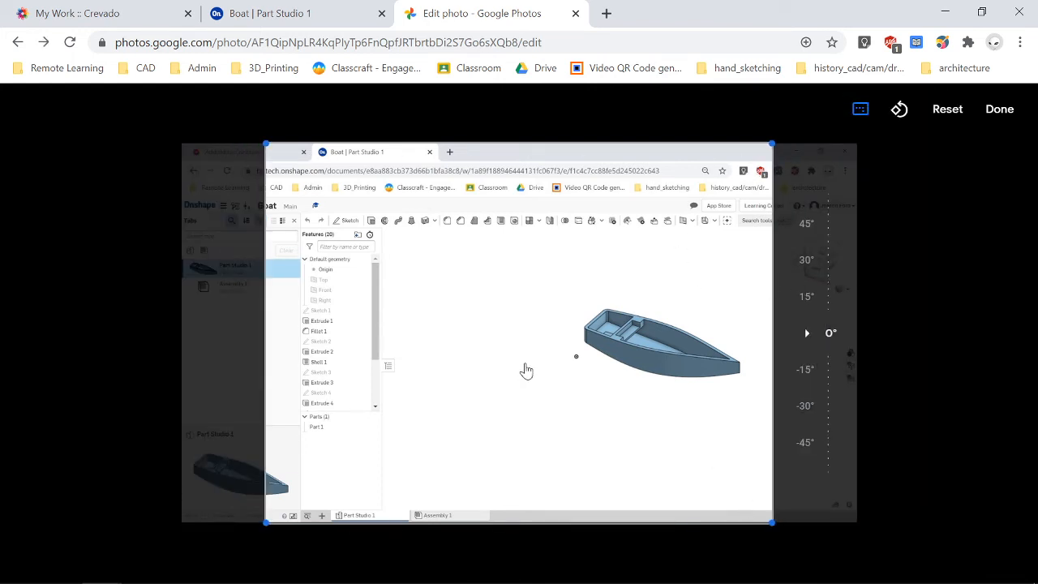
drag(520, 371, 376, 348)
drag(530, 354, 493, 348)
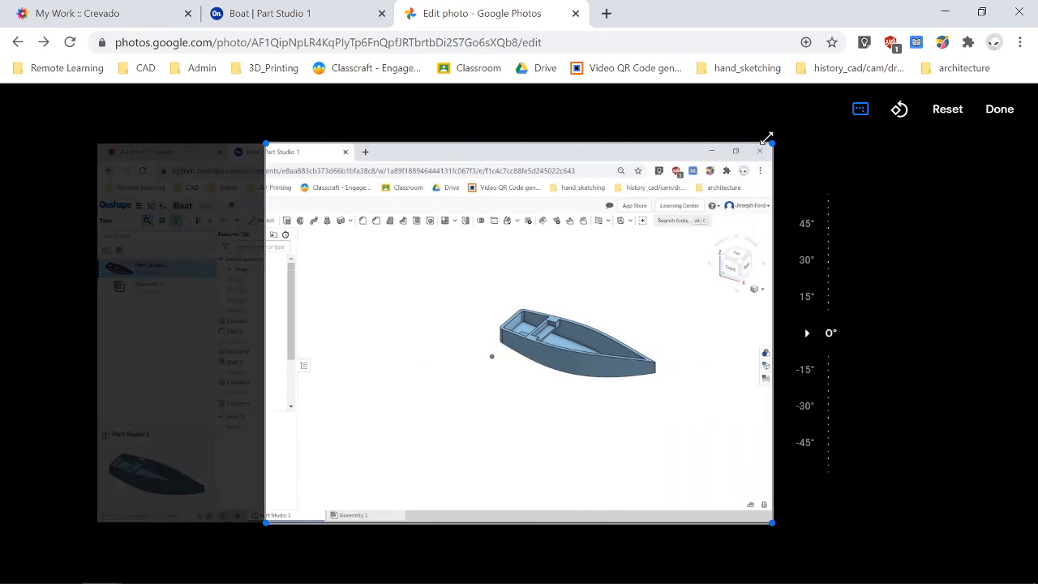
Step: Tighten the 4:3 crop around the boat model, excluding the surrounding toolbars, feature list and view cube, and centre the boat in it
drag(775, 143, 644, 238)
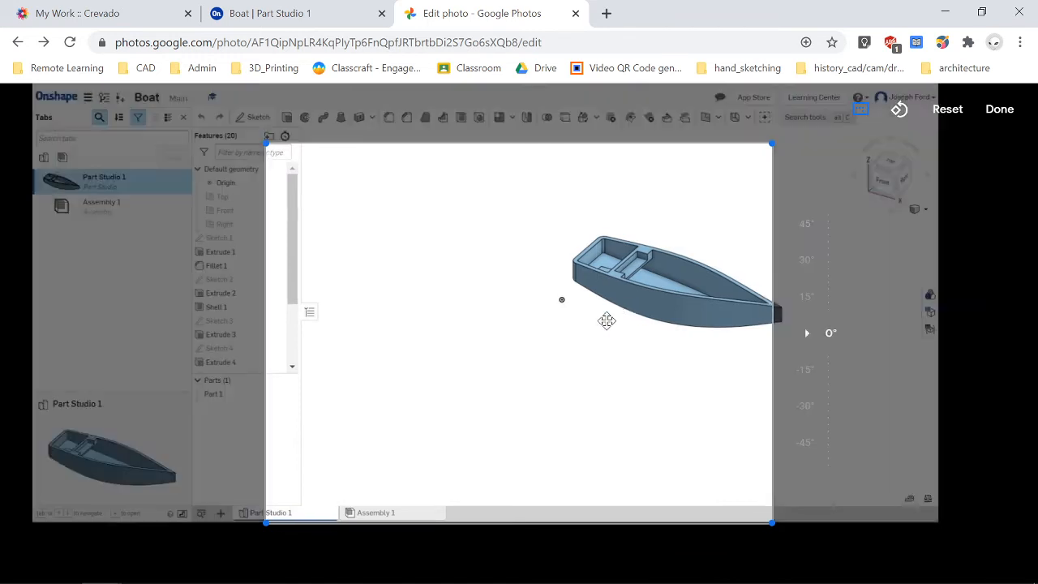
drag(607, 321, 453, 395)
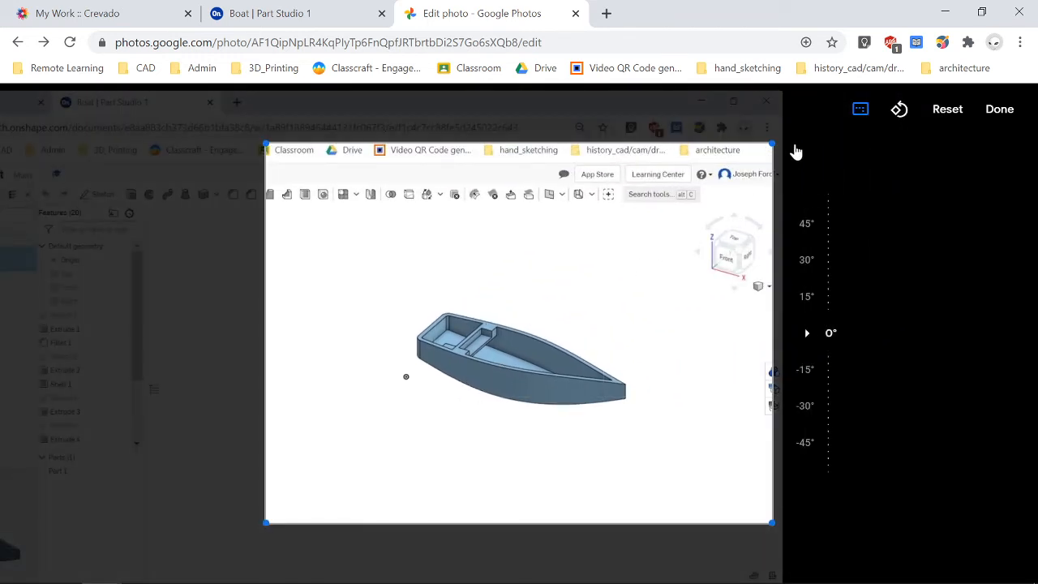
drag(774, 139, 687, 205)
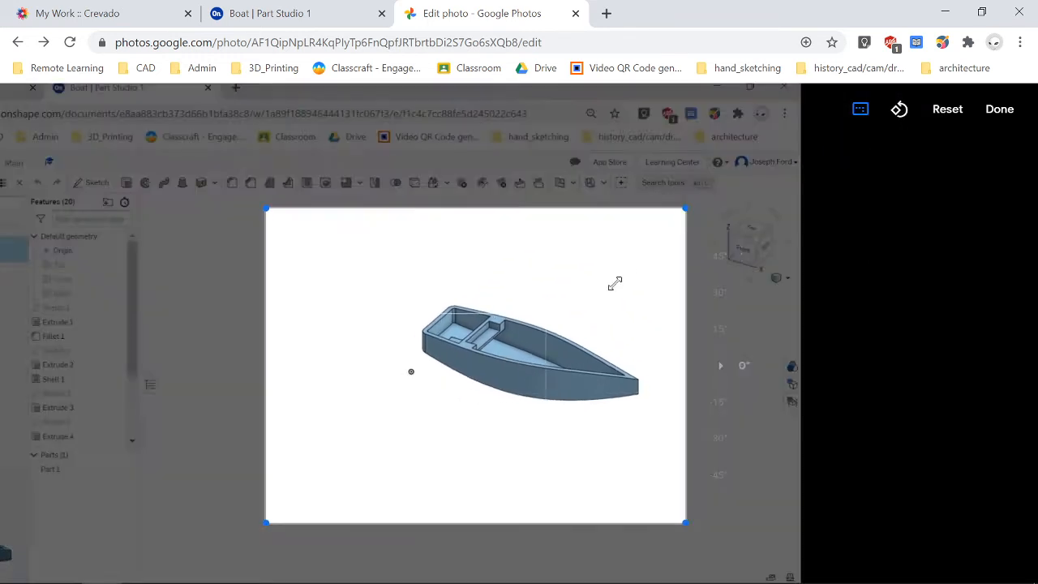
drag(552, 366, 484, 370)
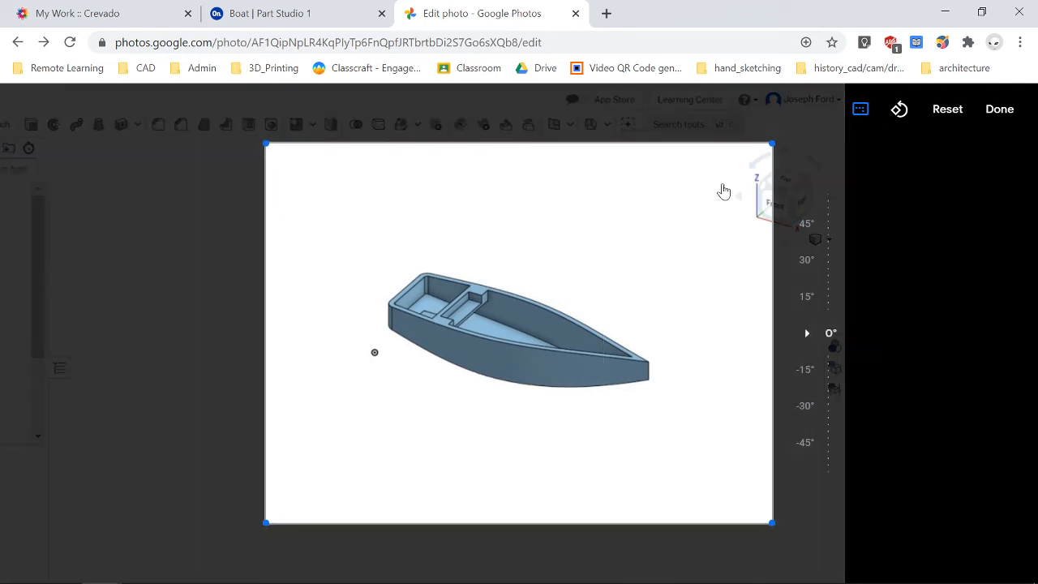
drag(771, 144, 693, 200)
mouse_move(526, 342)
mouse_down()
mouse_move(505, 366)
mouse_move(533, 364)
mouse_move(524, 348)
mouse_up()
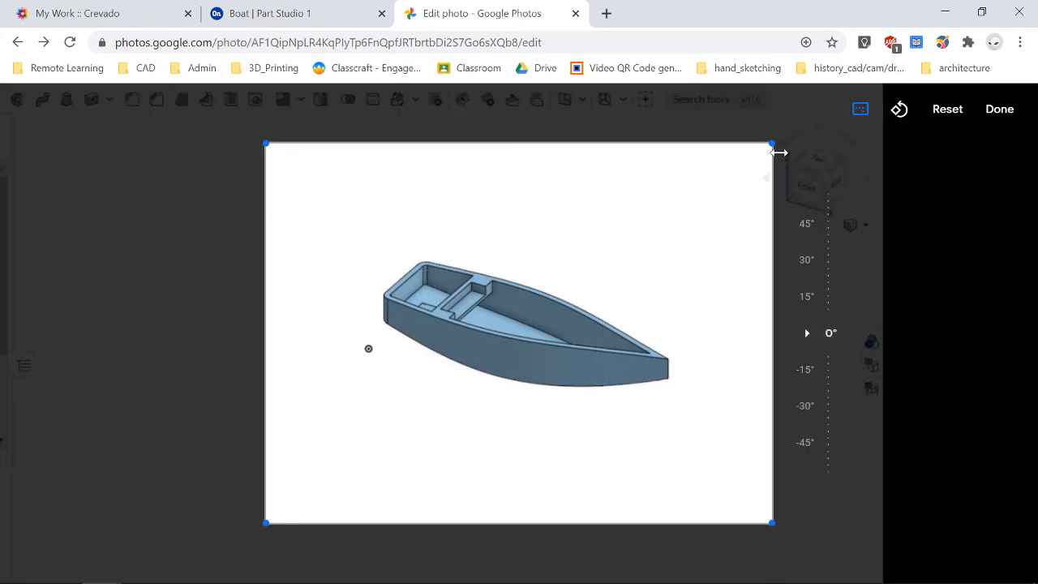
drag(771, 143, 756, 155)
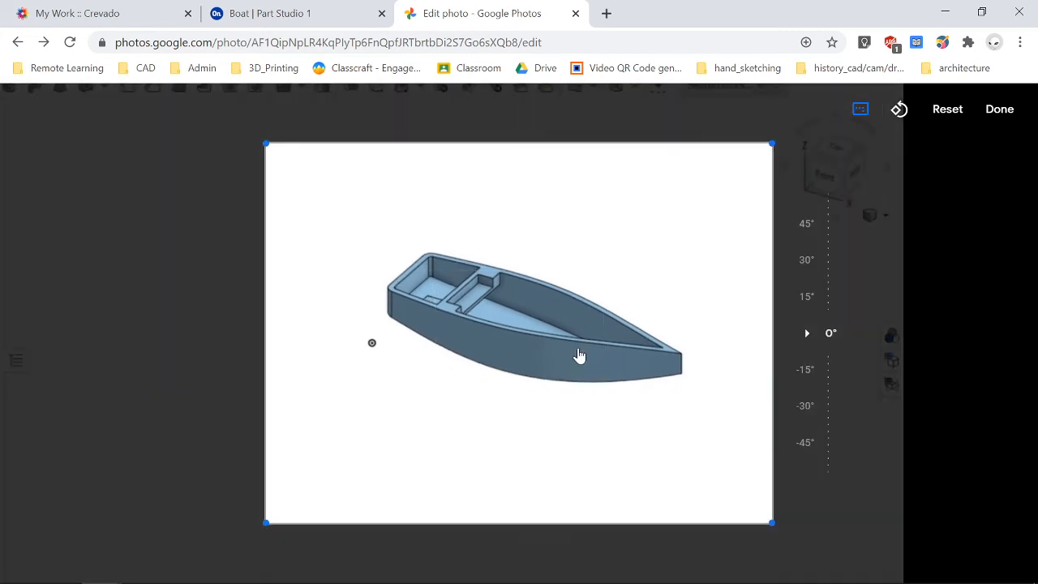
mouse_move(579, 354)
mouse_down()
mouse_move(551, 355)
mouse_move(571, 356)
mouse_up()
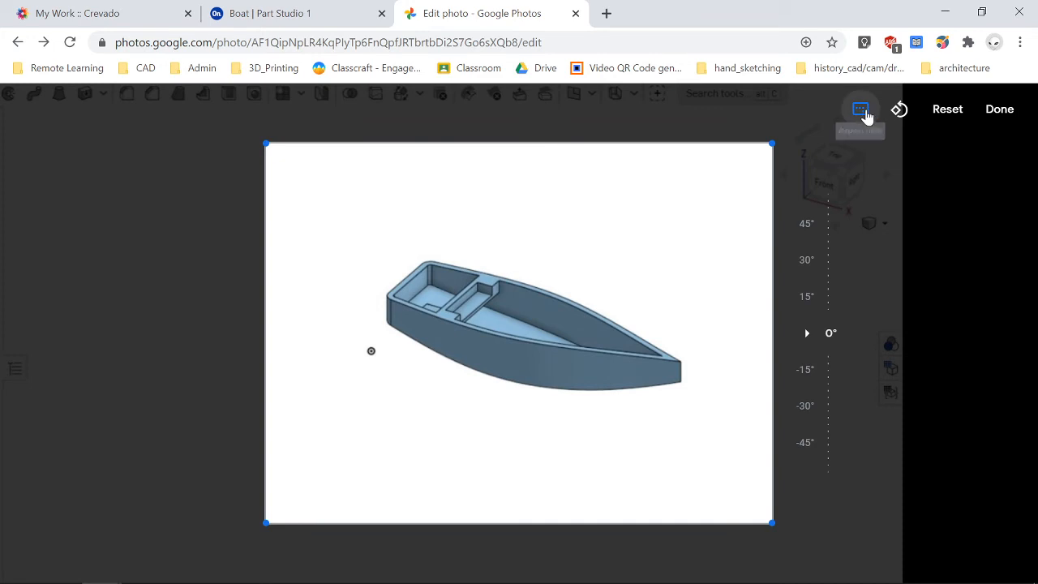
Step: Rotate the cropped photo in quarter turns through a full revolution
click(897, 110)
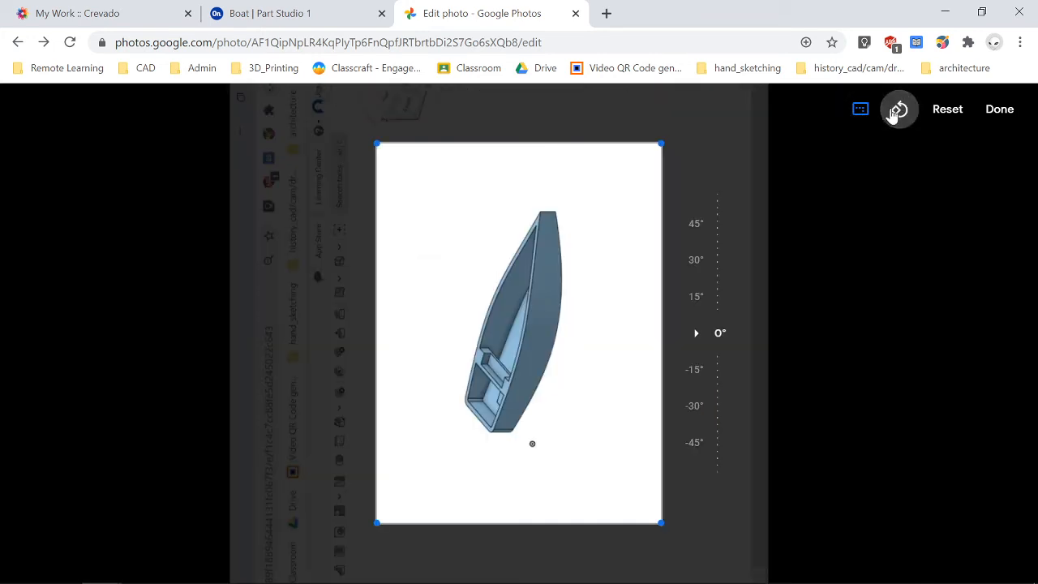
click(899, 109)
click(899, 110)
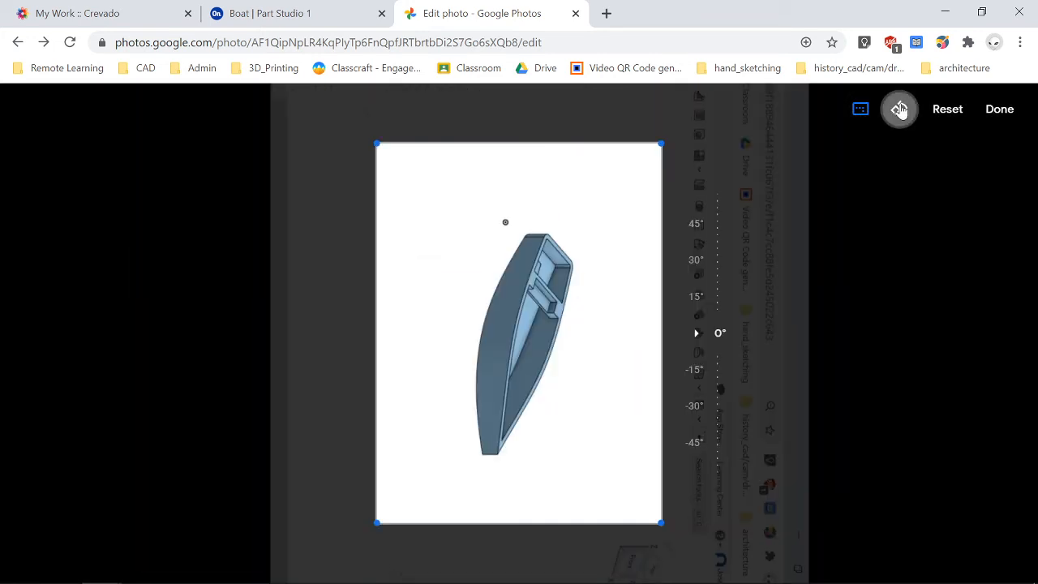
click(898, 109)
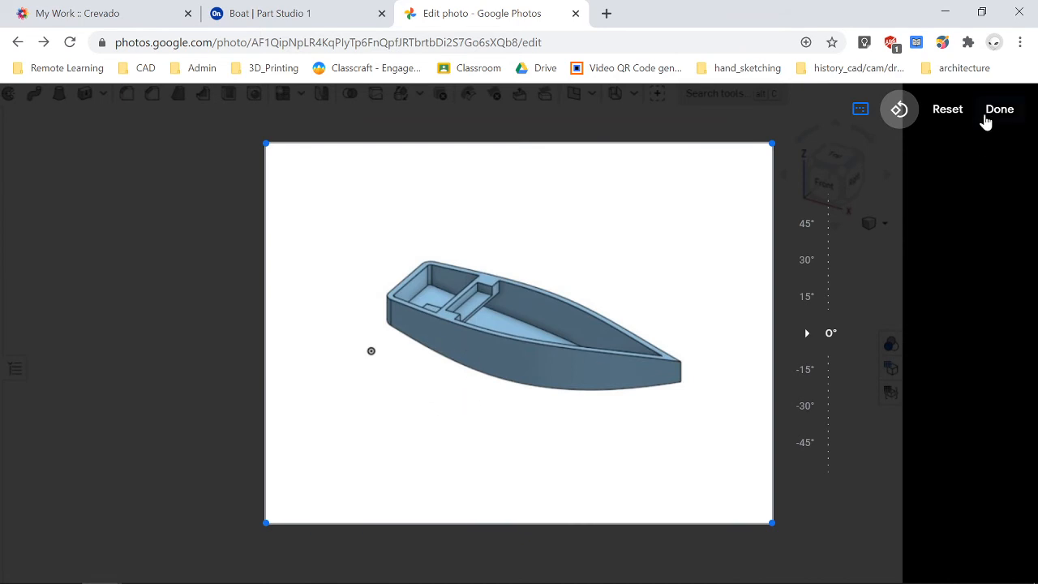
Step: Apply the crop, saving the edited boat photo, and download it to the computer
click(1001, 121)
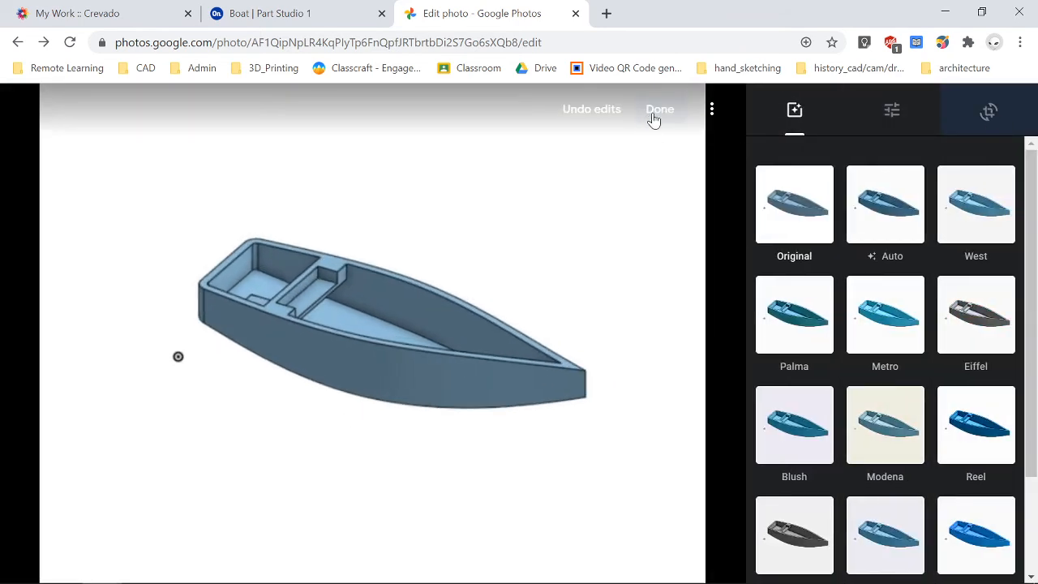
click(660, 112)
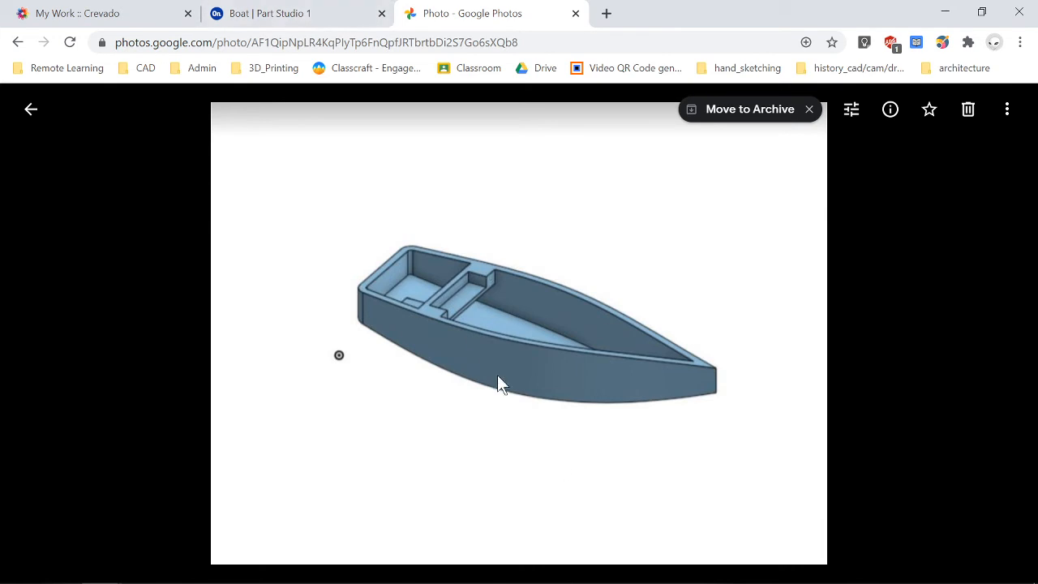
click(243, 9)
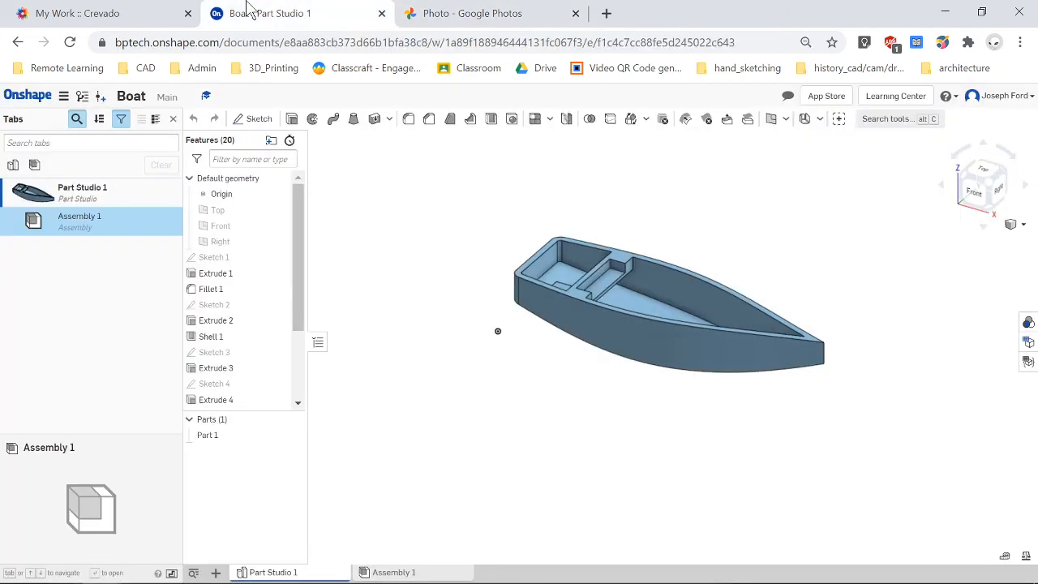
click(458, 13)
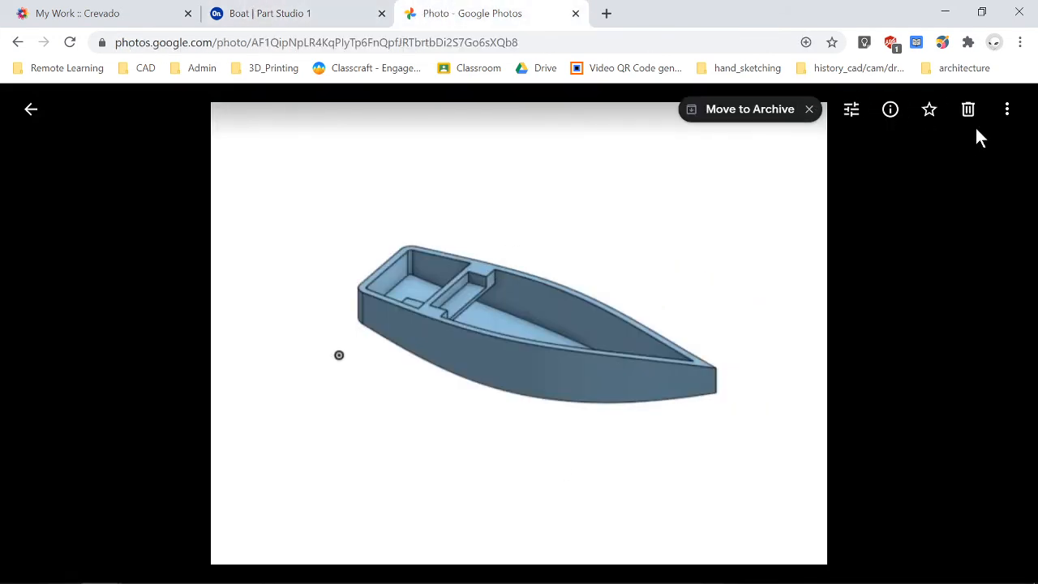
click(1007, 108)
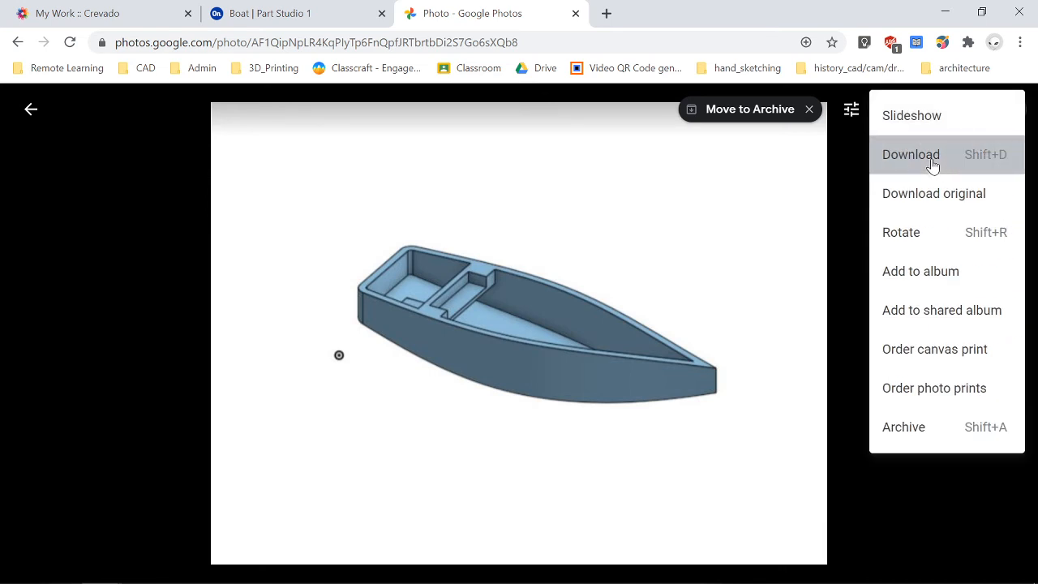
click(933, 164)
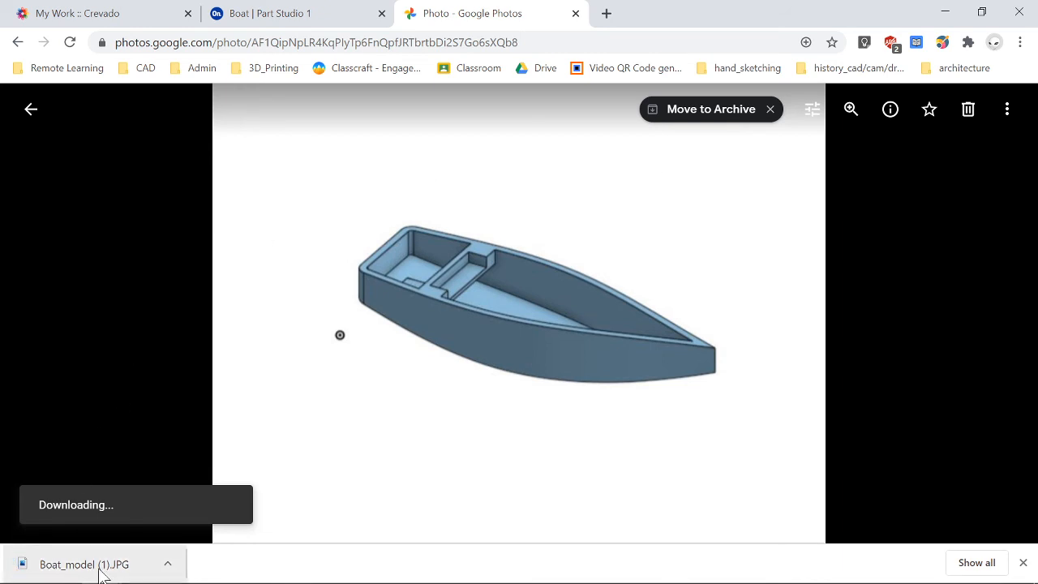
Step: Upload Boat_model (1) from the Desktop to Crevado's My Work gallery and title it "Funky row boat"
click(97, 11)
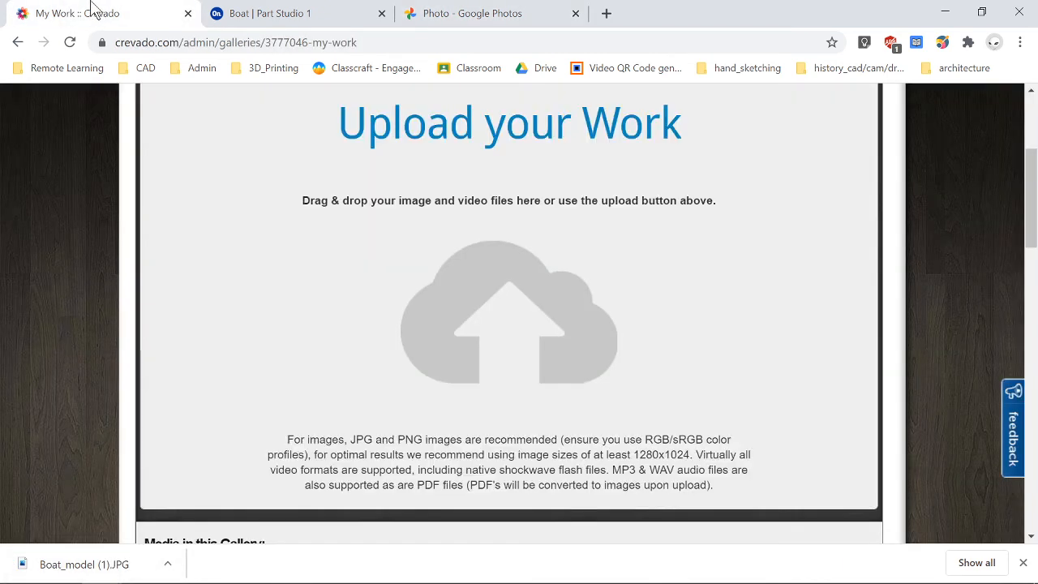
scroll(594, 343, up, 1)
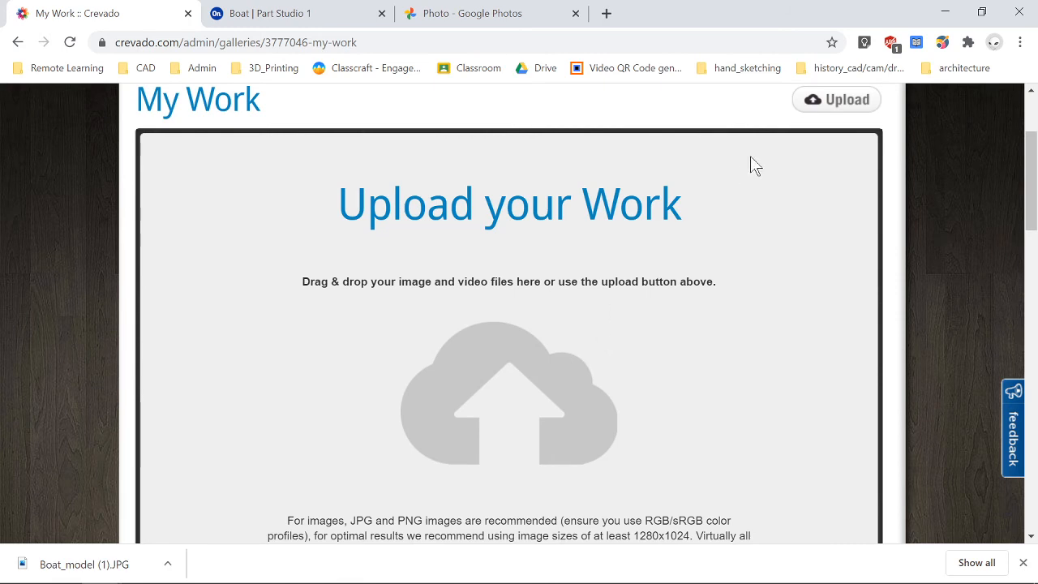
click(835, 106)
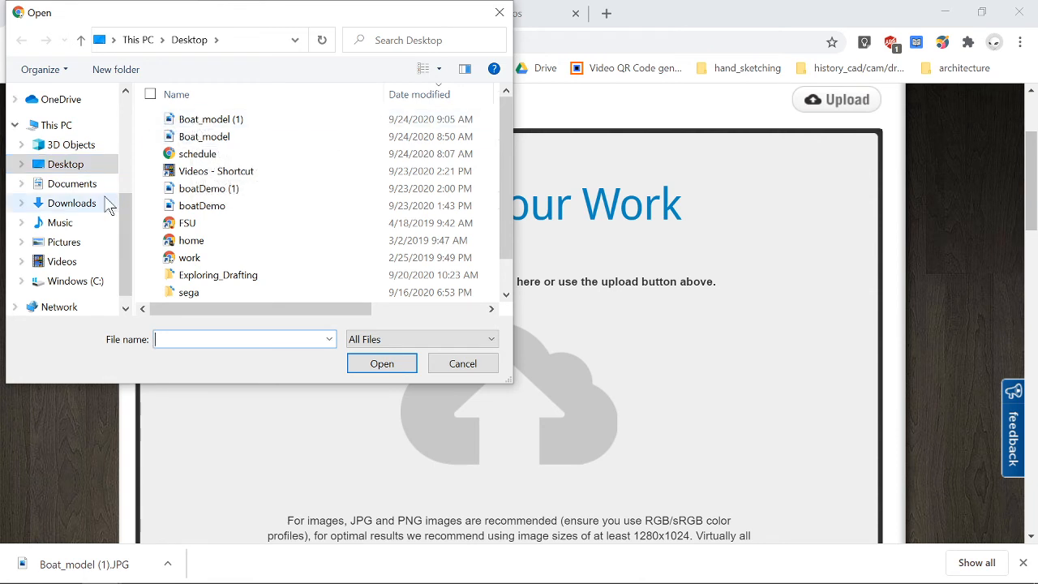
scroll(86, 227, down, 1)
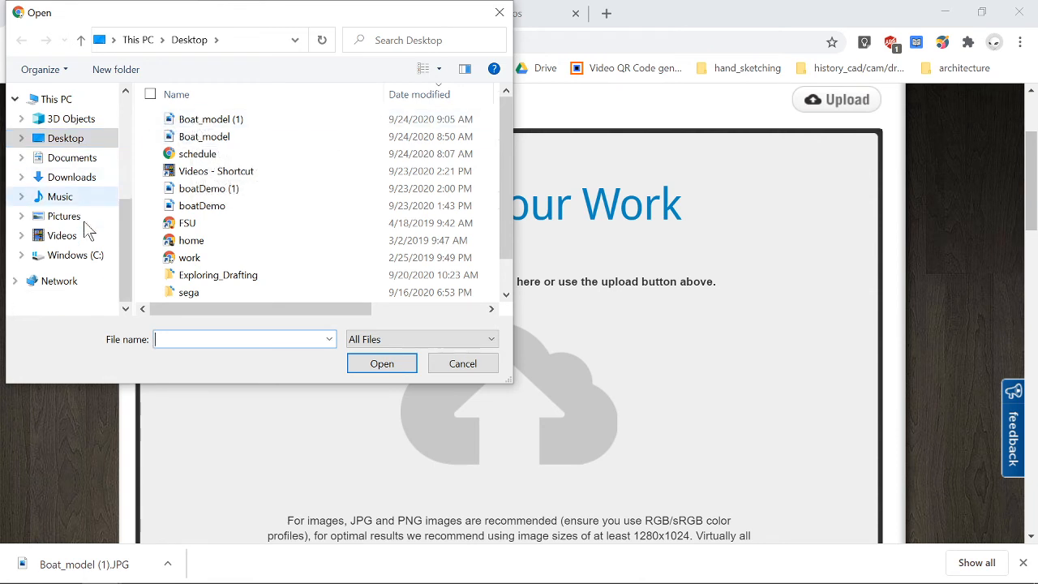
click(81, 181)
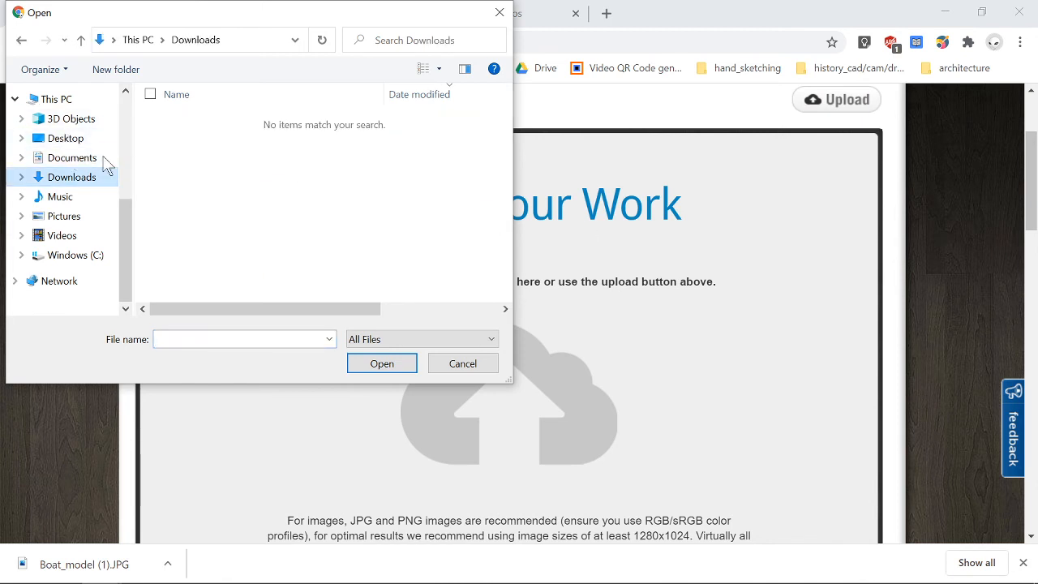
click(65, 120)
click(65, 138)
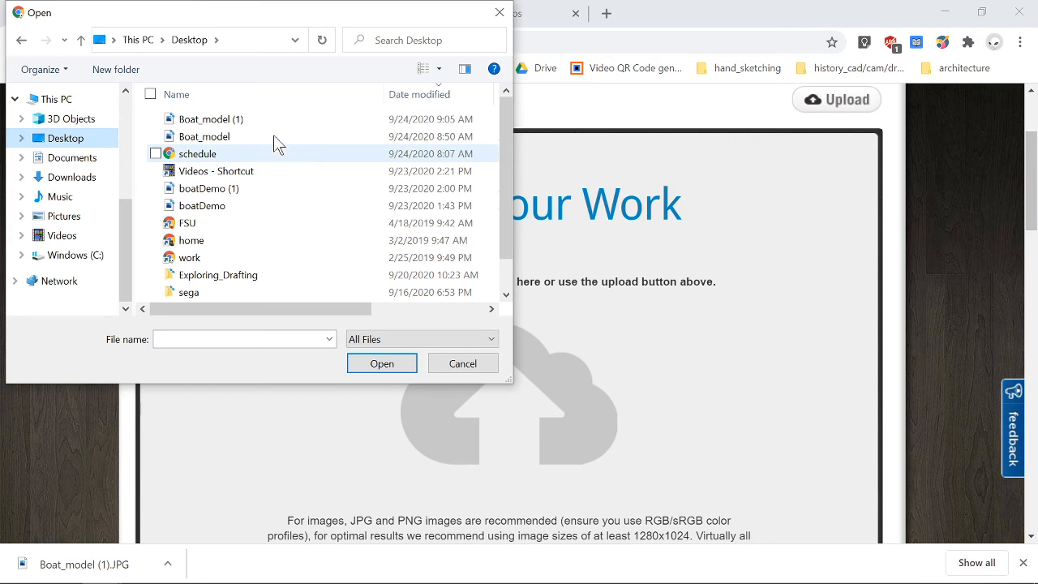
click(209, 123)
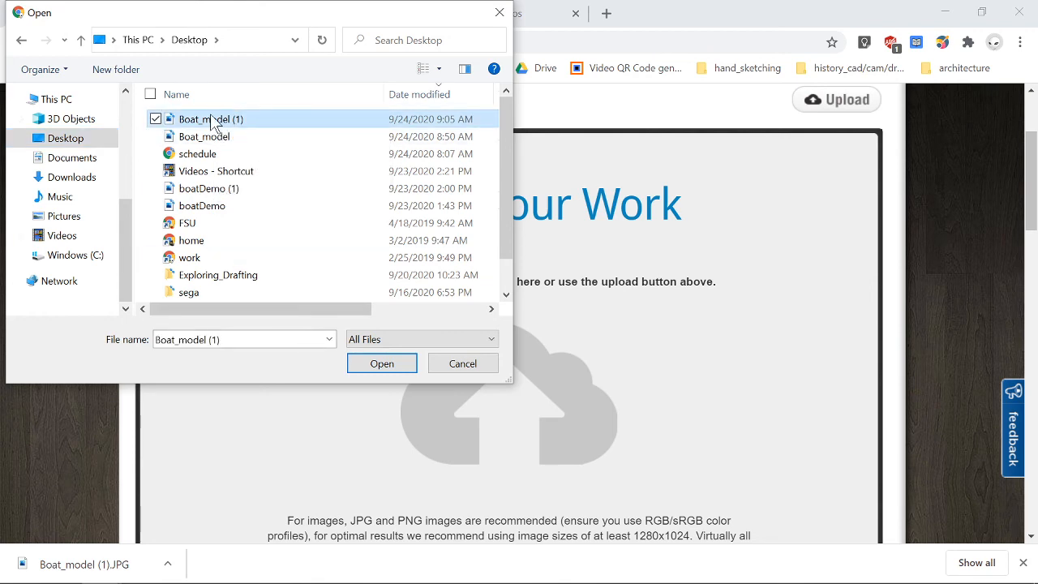
click(381, 369)
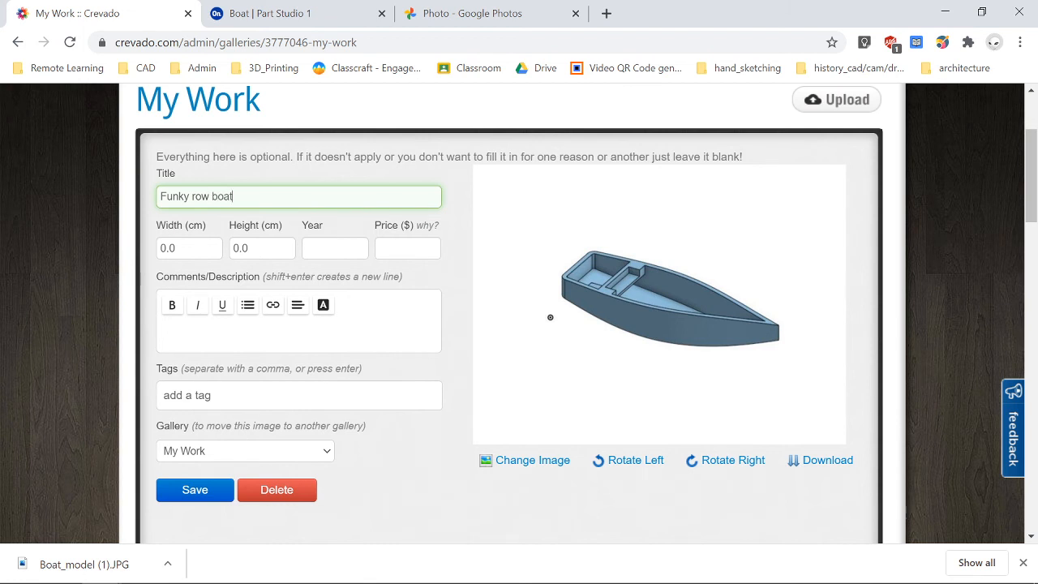
Step: Add the description "Created a 3D Model using OnShape of a boat" to the uploaded image and save its details
click(355, 326)
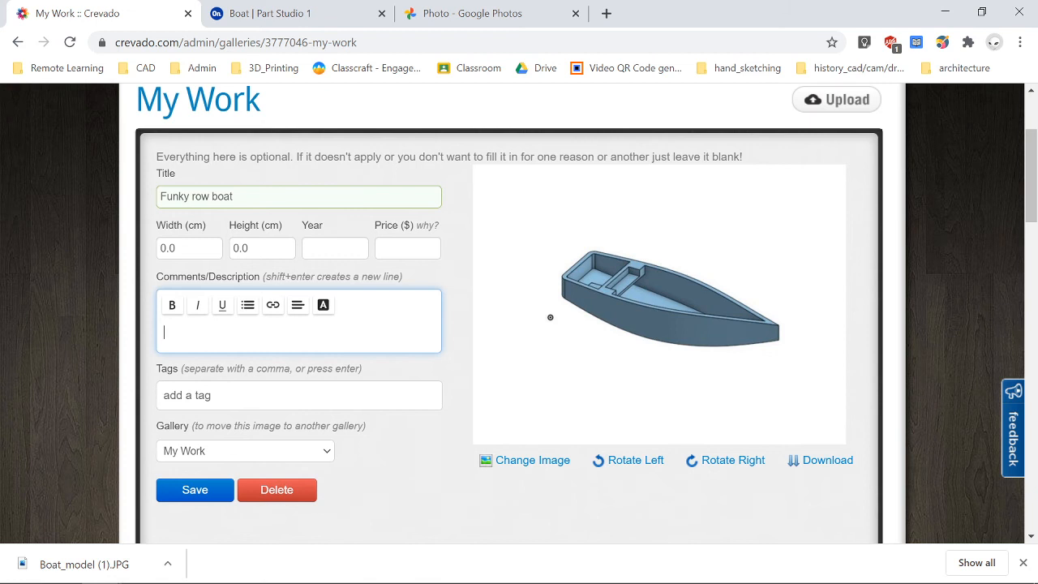
text(C)
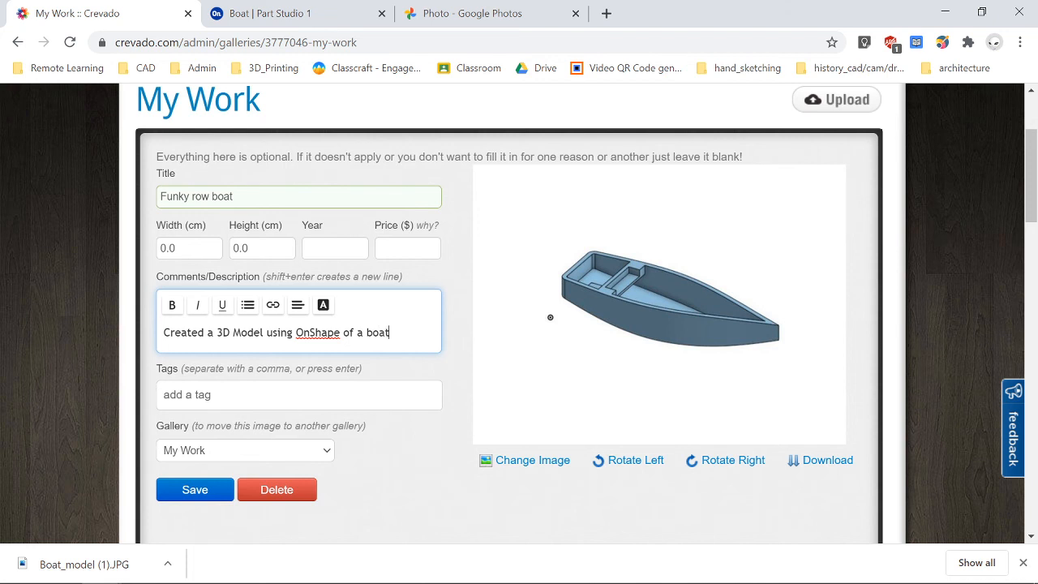
click(197, 492)
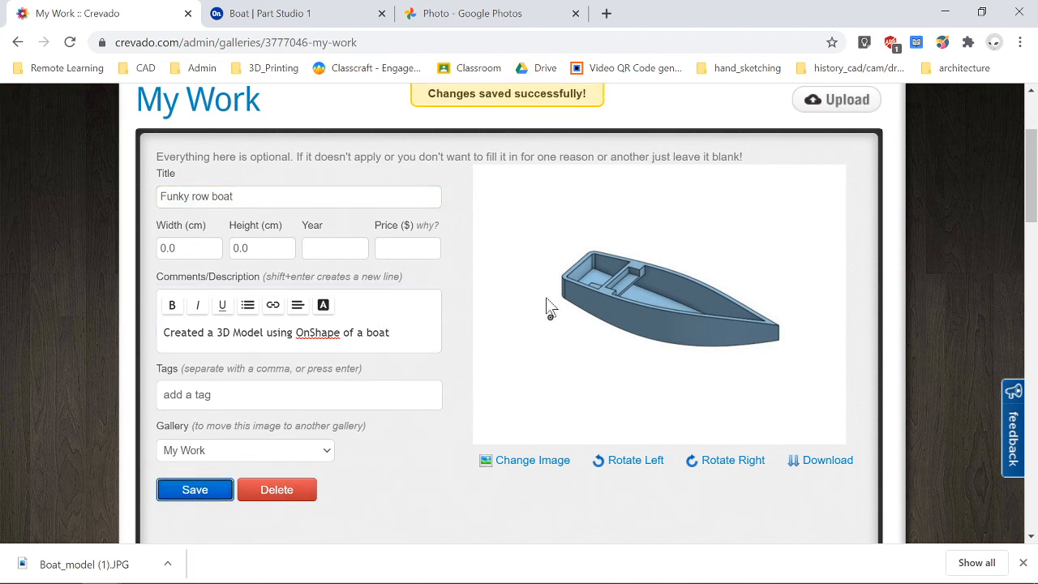
Step: View the published portfolio, enlarge the boat image to check its title and description, and close the enlarged view
scroll(574, 339, up, 2)
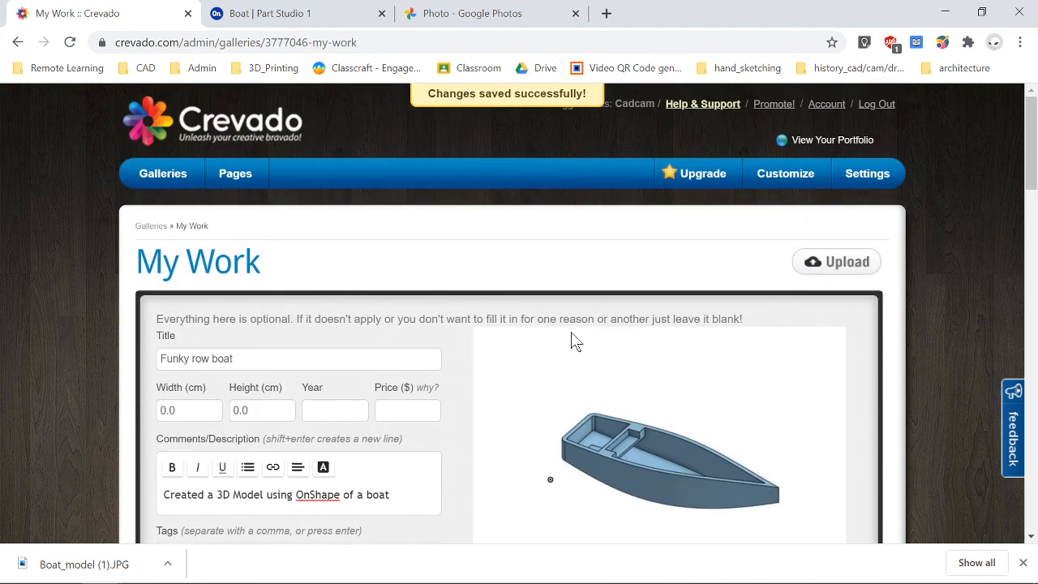
click(837, 141)
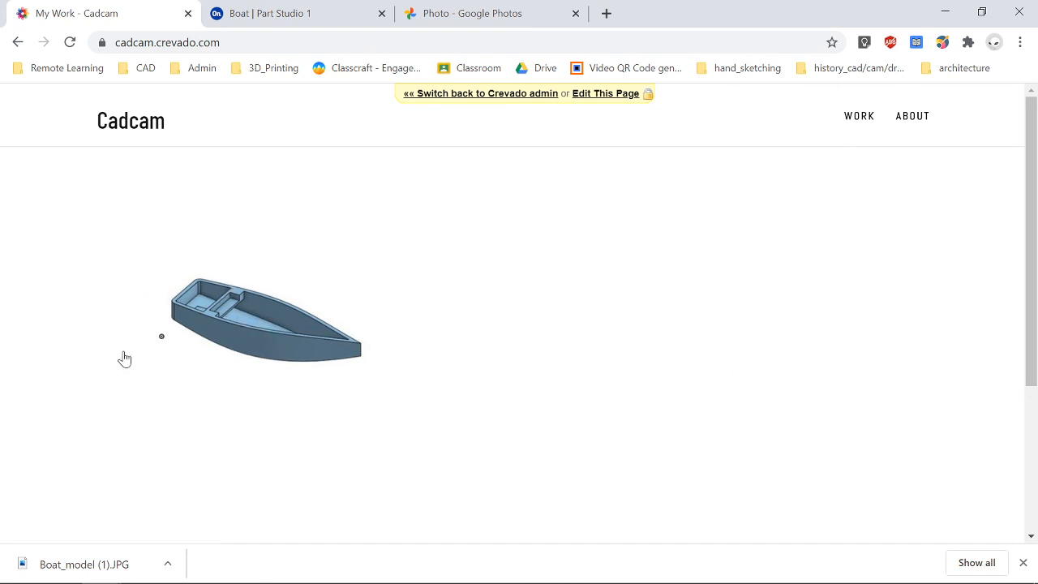
click(287, 321)
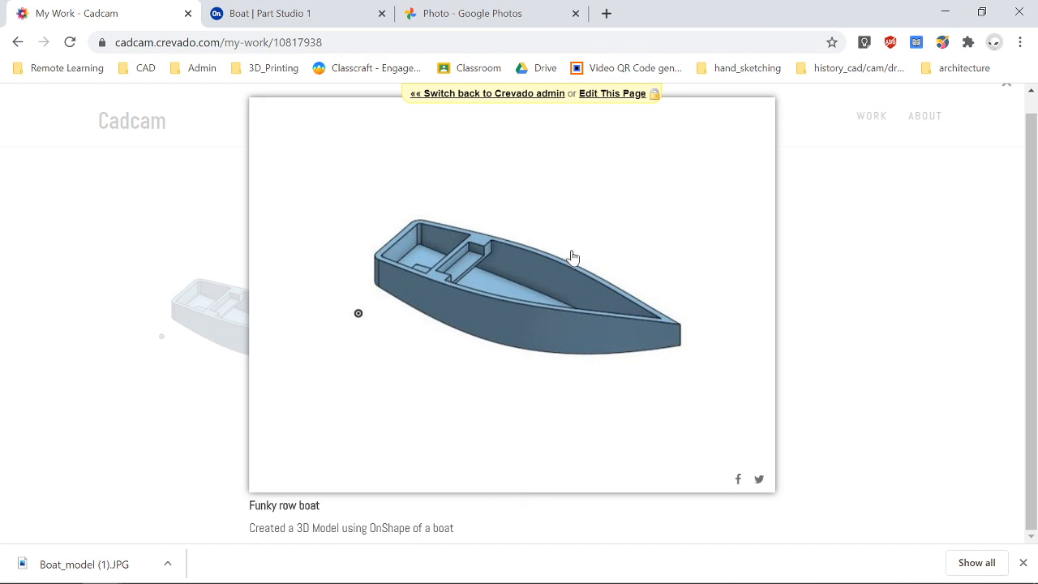
click(876, 280)
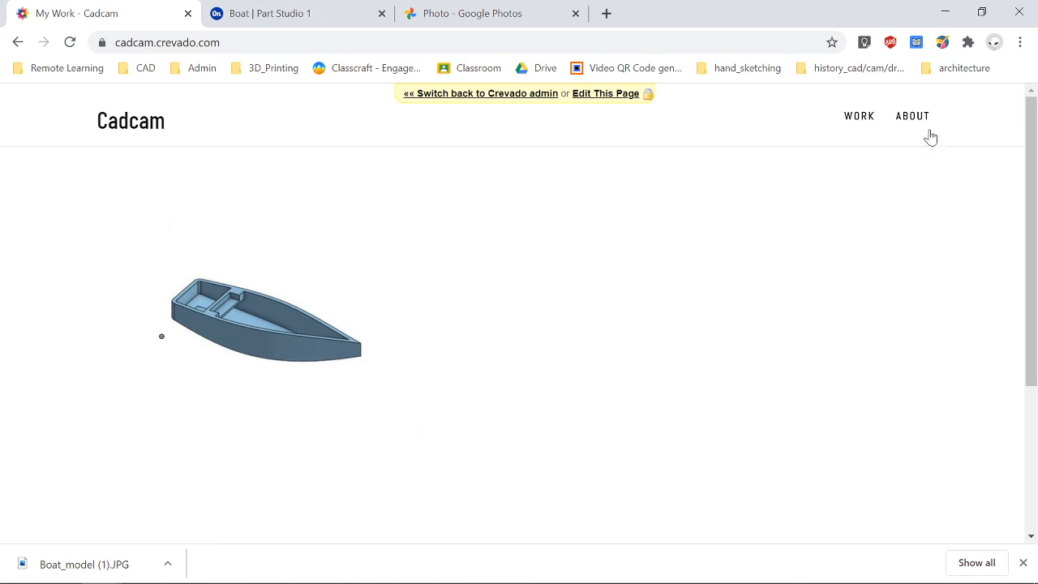
Step: Review the portfolio's About page and return to the Work page
click(904, 116)
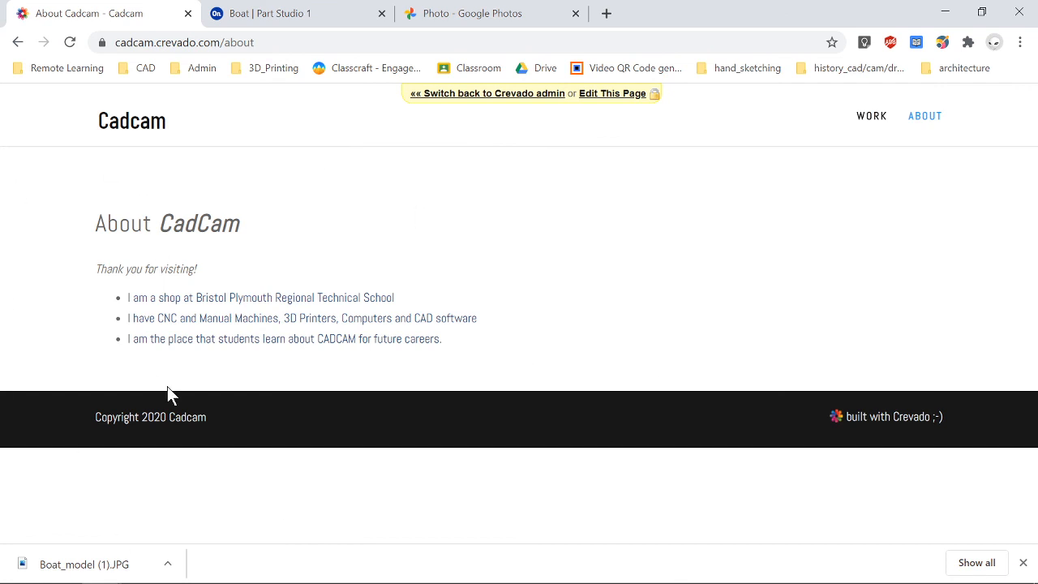
click(869, 122)
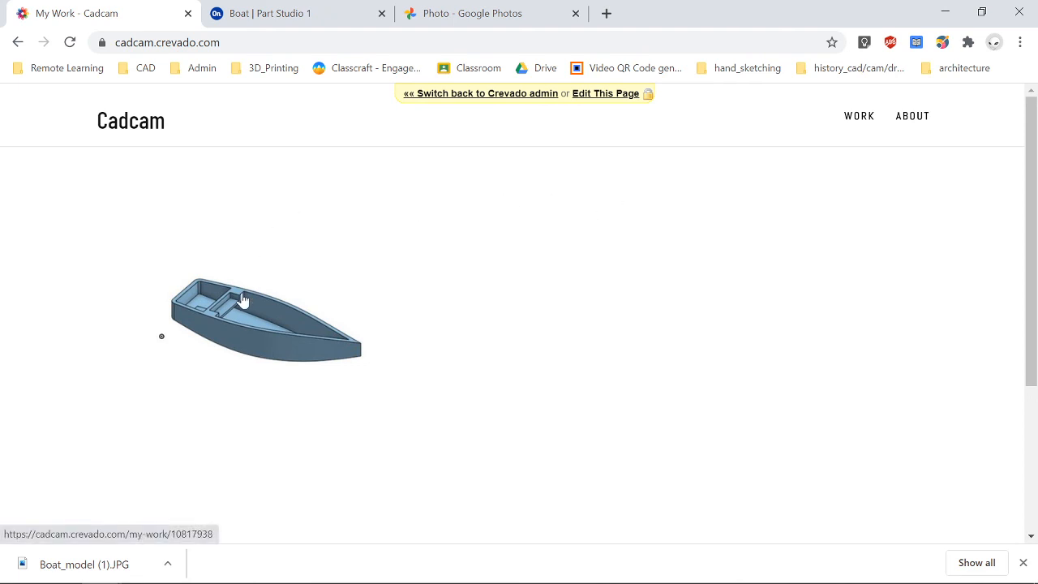
click(901, 120)
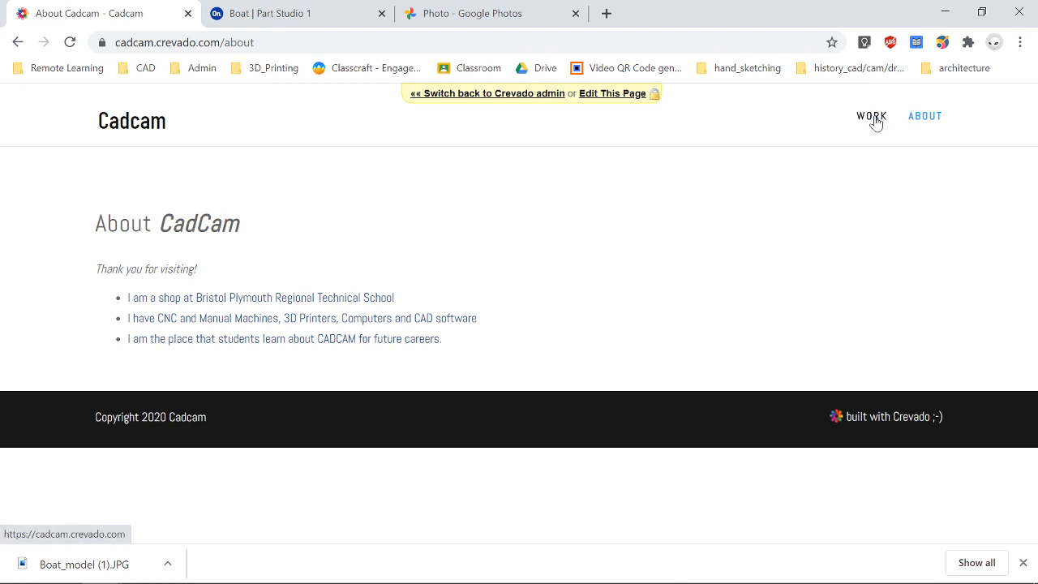
click(873, 118)
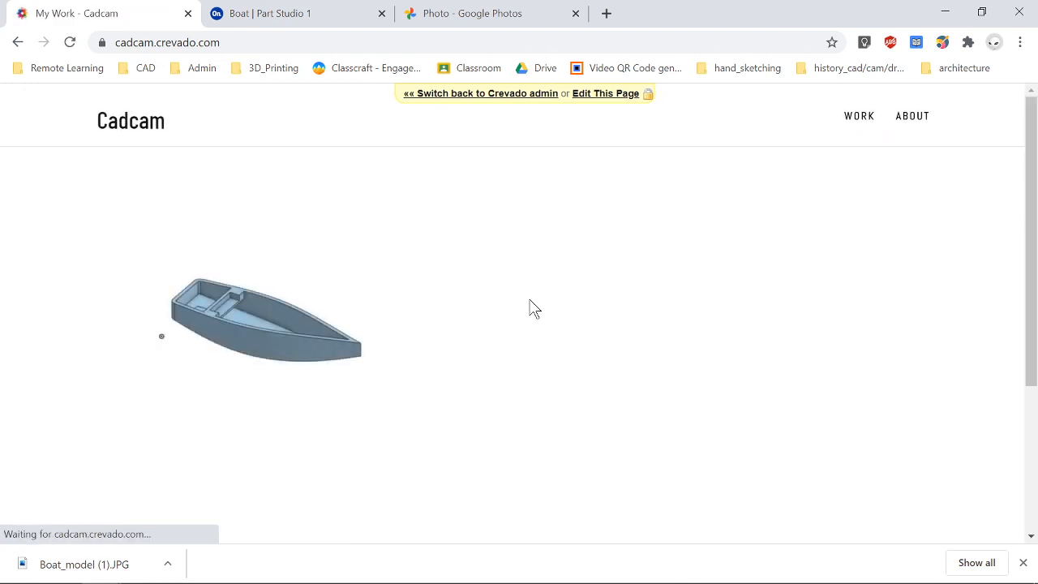